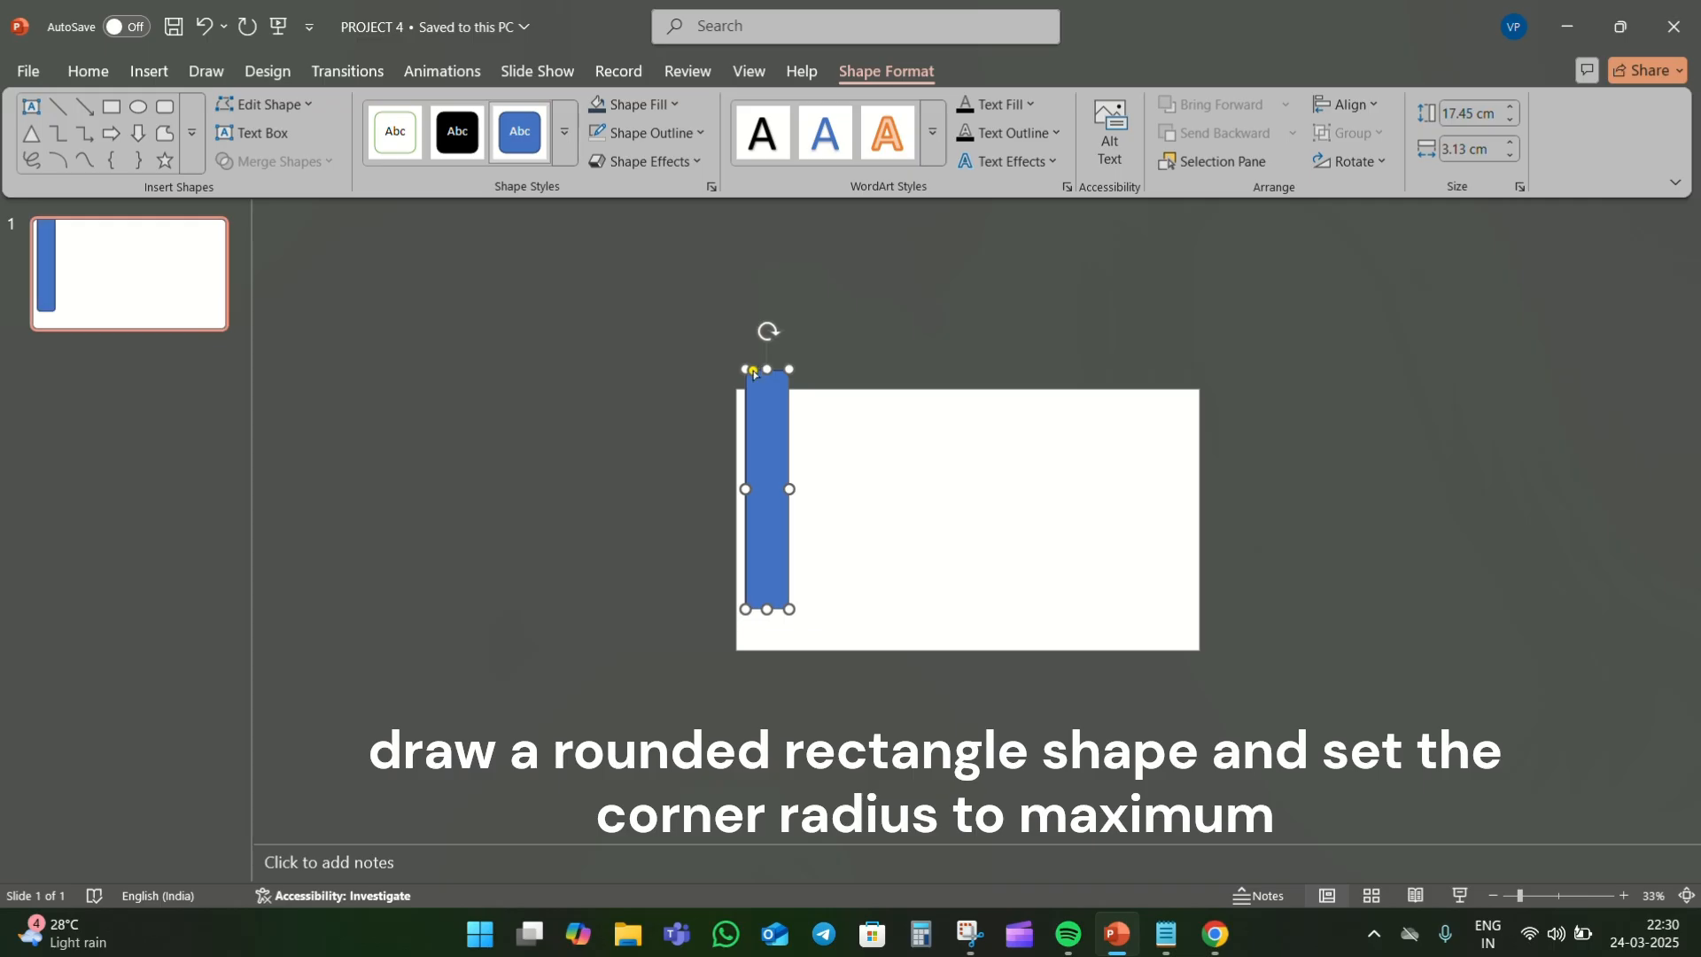
- Round the vertical bar's corners to the maximum radius and place two copies beside it at staggered heights
{"action": "left_click_drag", "start_coordinate": [753, 371], "coordinate": [784, 437]}
{"action": "left_click_drag", "start_coordinate": [777, 550], "coordinate": [809, 509]}
{"action": "key", "text": "ctrl+v"}
{"action": "key", "text": "ctrl+v"}
{"action": "left_click", "coordinate": [764, 498]}
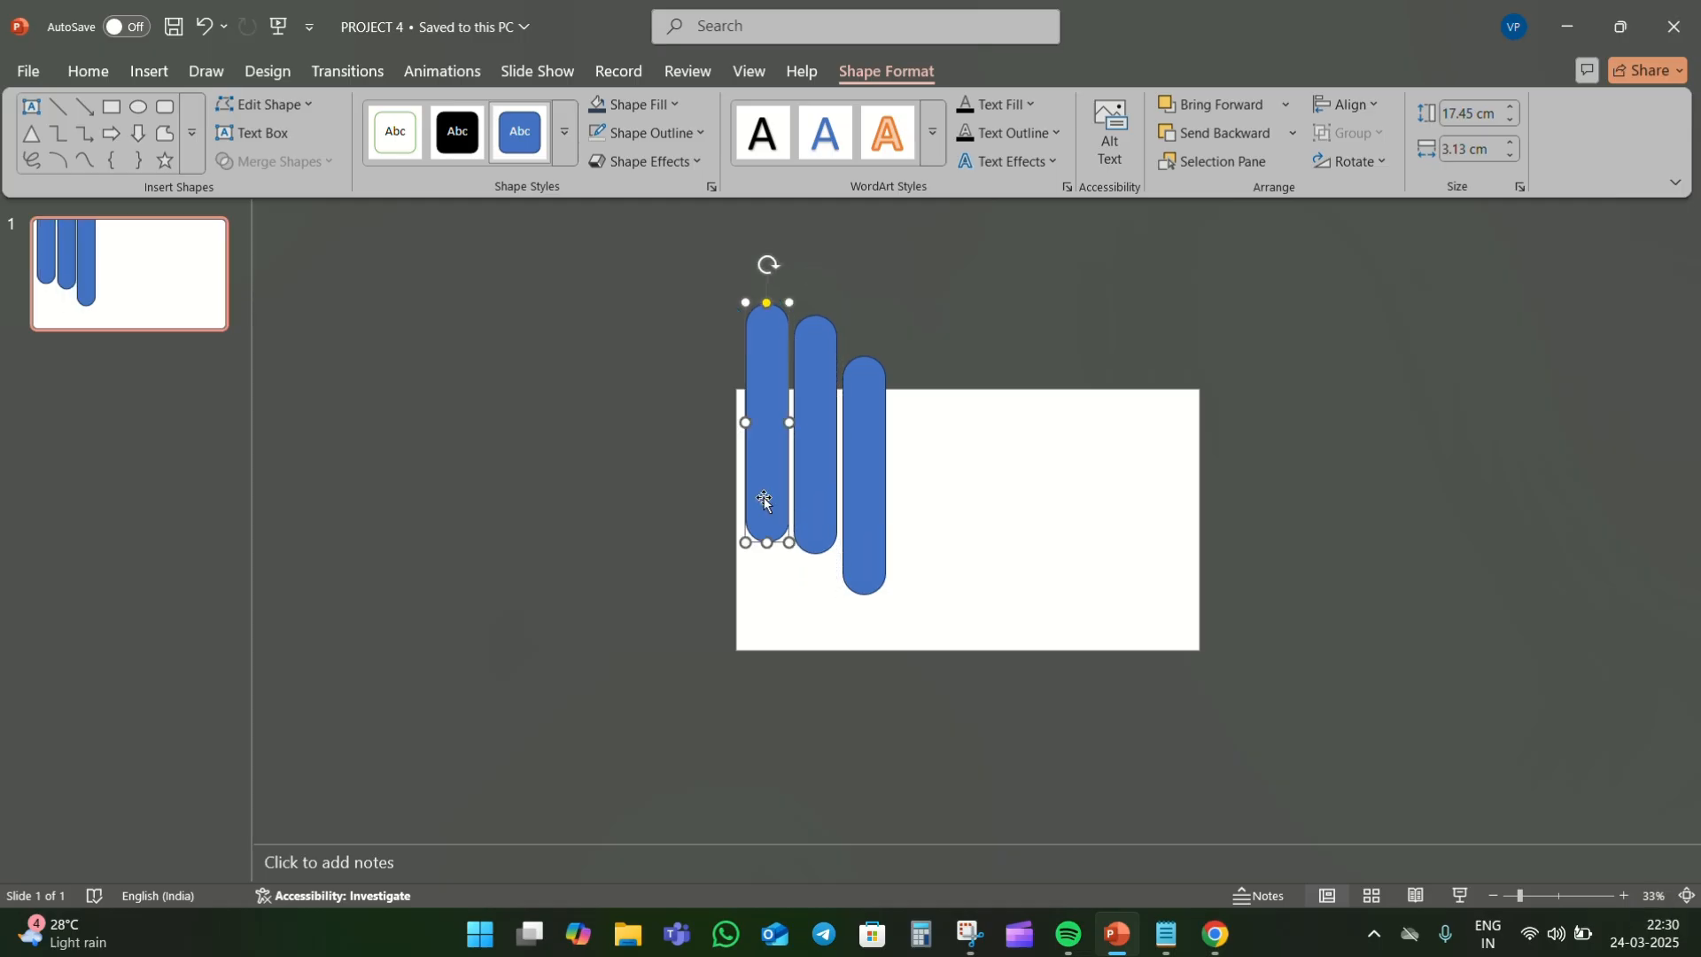
{"action": "key", "text": "ctrl+z"}
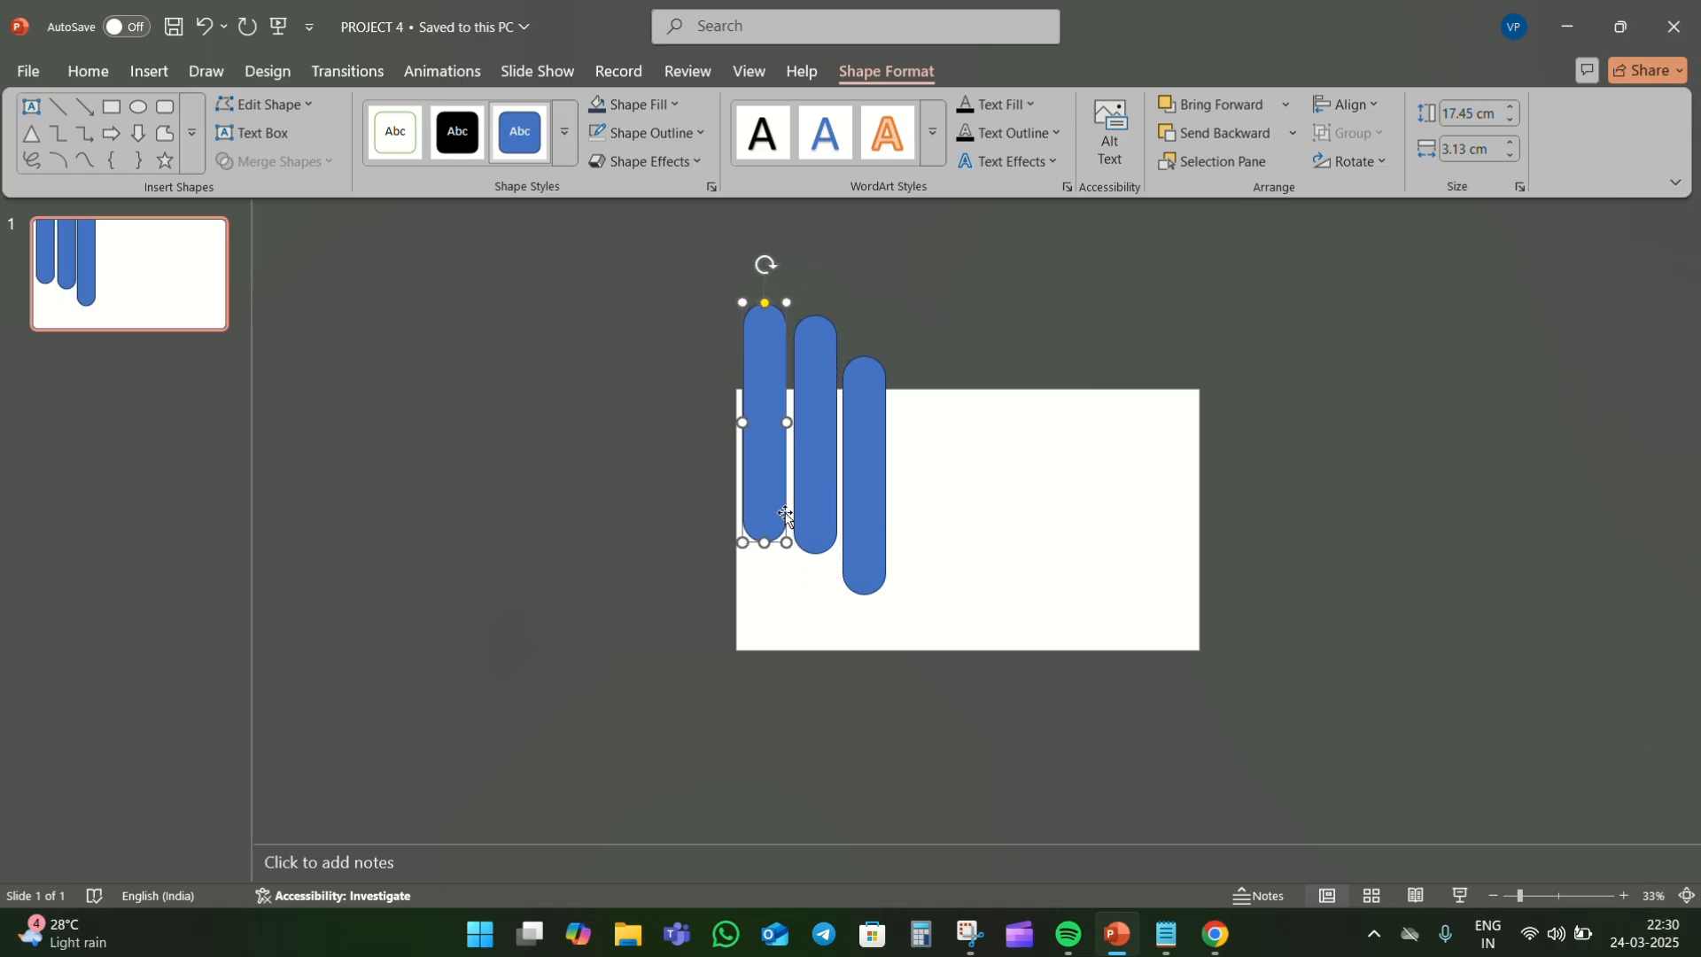
- Extend the row to five bars with two more copies and stagger the heights of the first two bars
{"action": "left_click", "coordinate": [833, 490]}
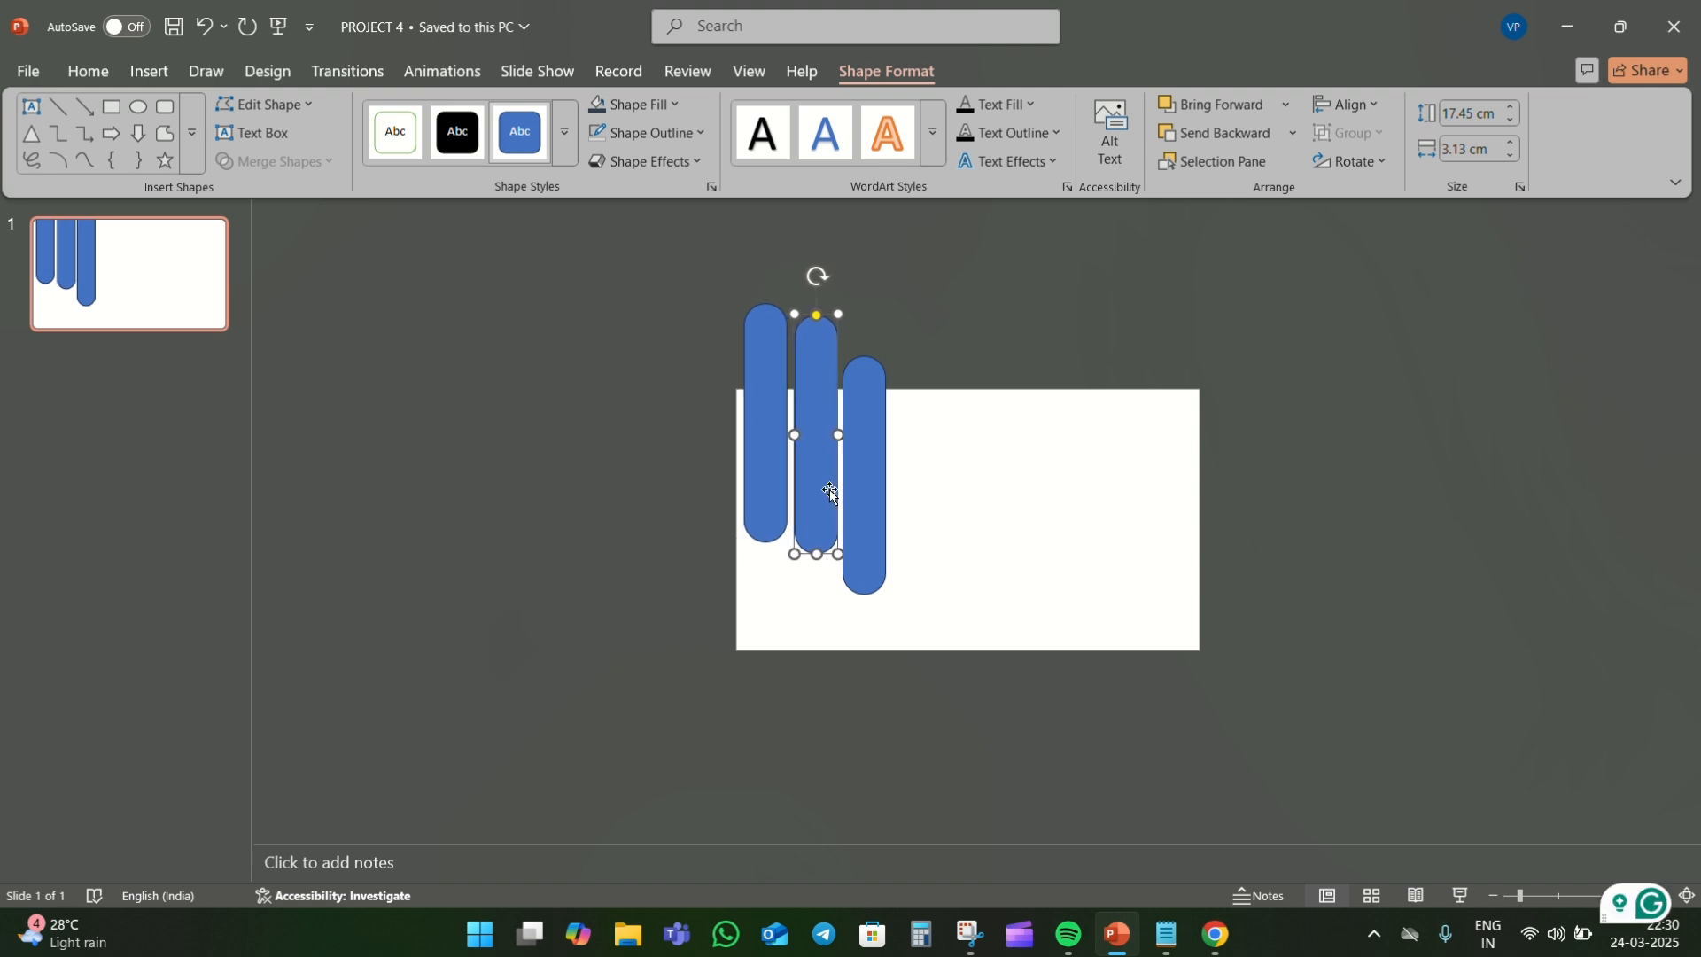
{"action": "left_click_drag", "start_coordinate": [831, 492], "coordinate": [920, 483]}
{"action": "key", "text": "ctrl+v"}
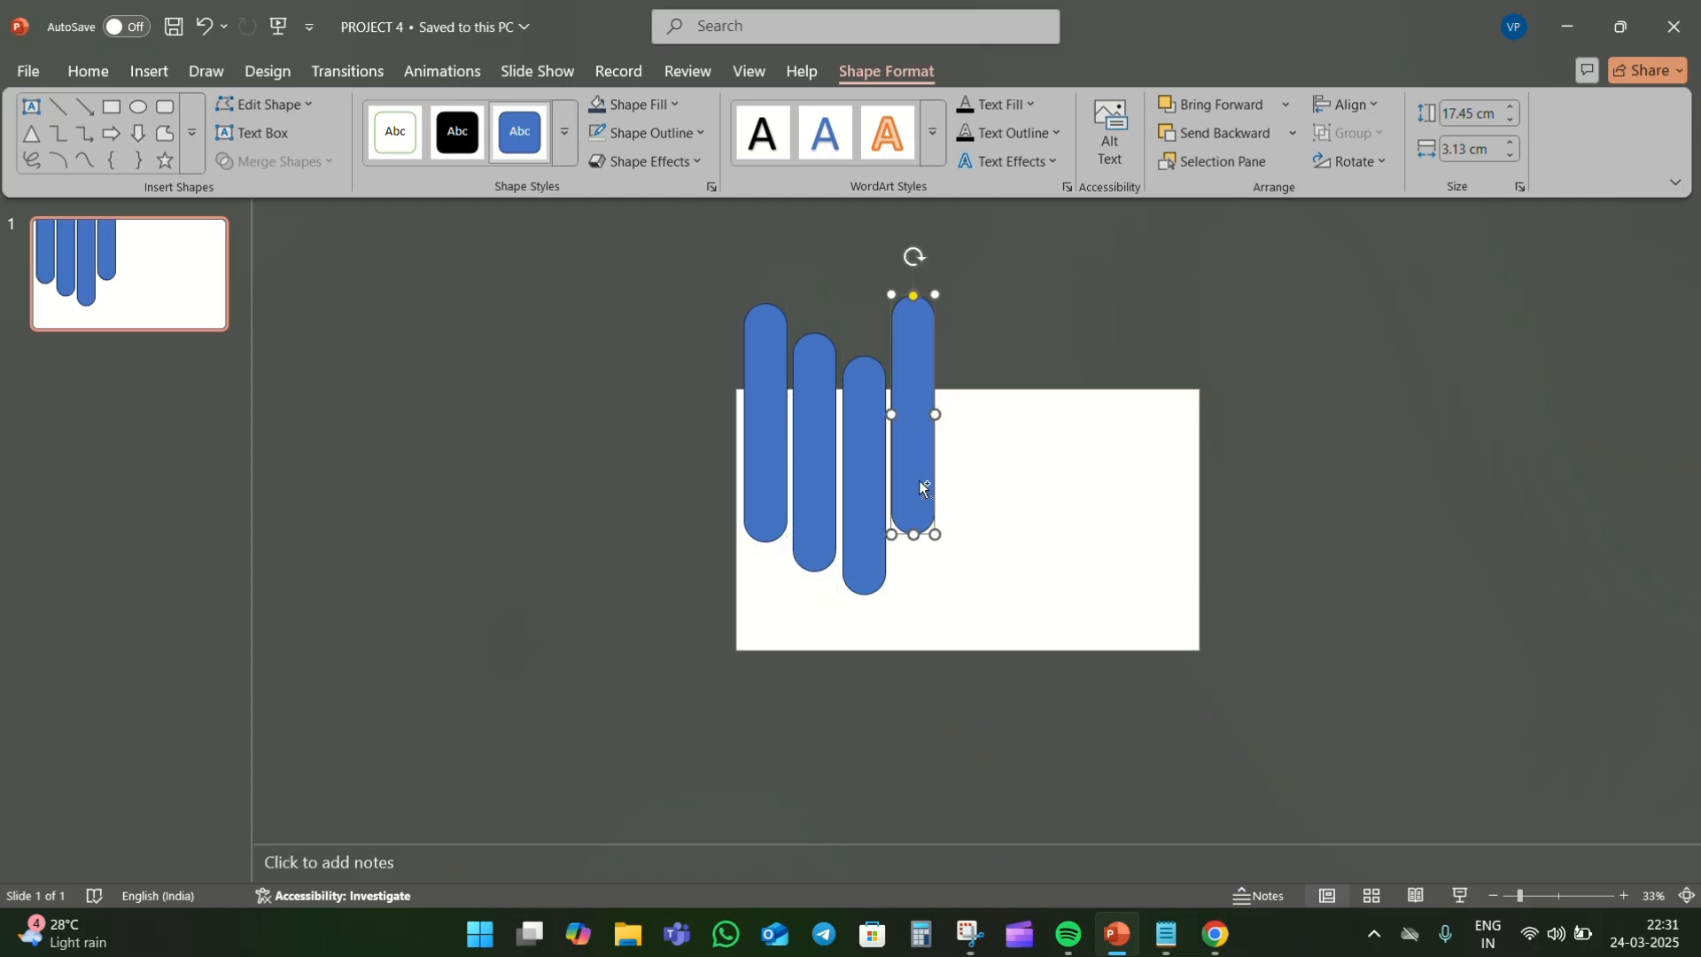
{"action": "key", "text": "ctrl+v"}
{"action": "left_click_drag", "start_coordinate": [763, 455], "coordinate": [965, 490]}
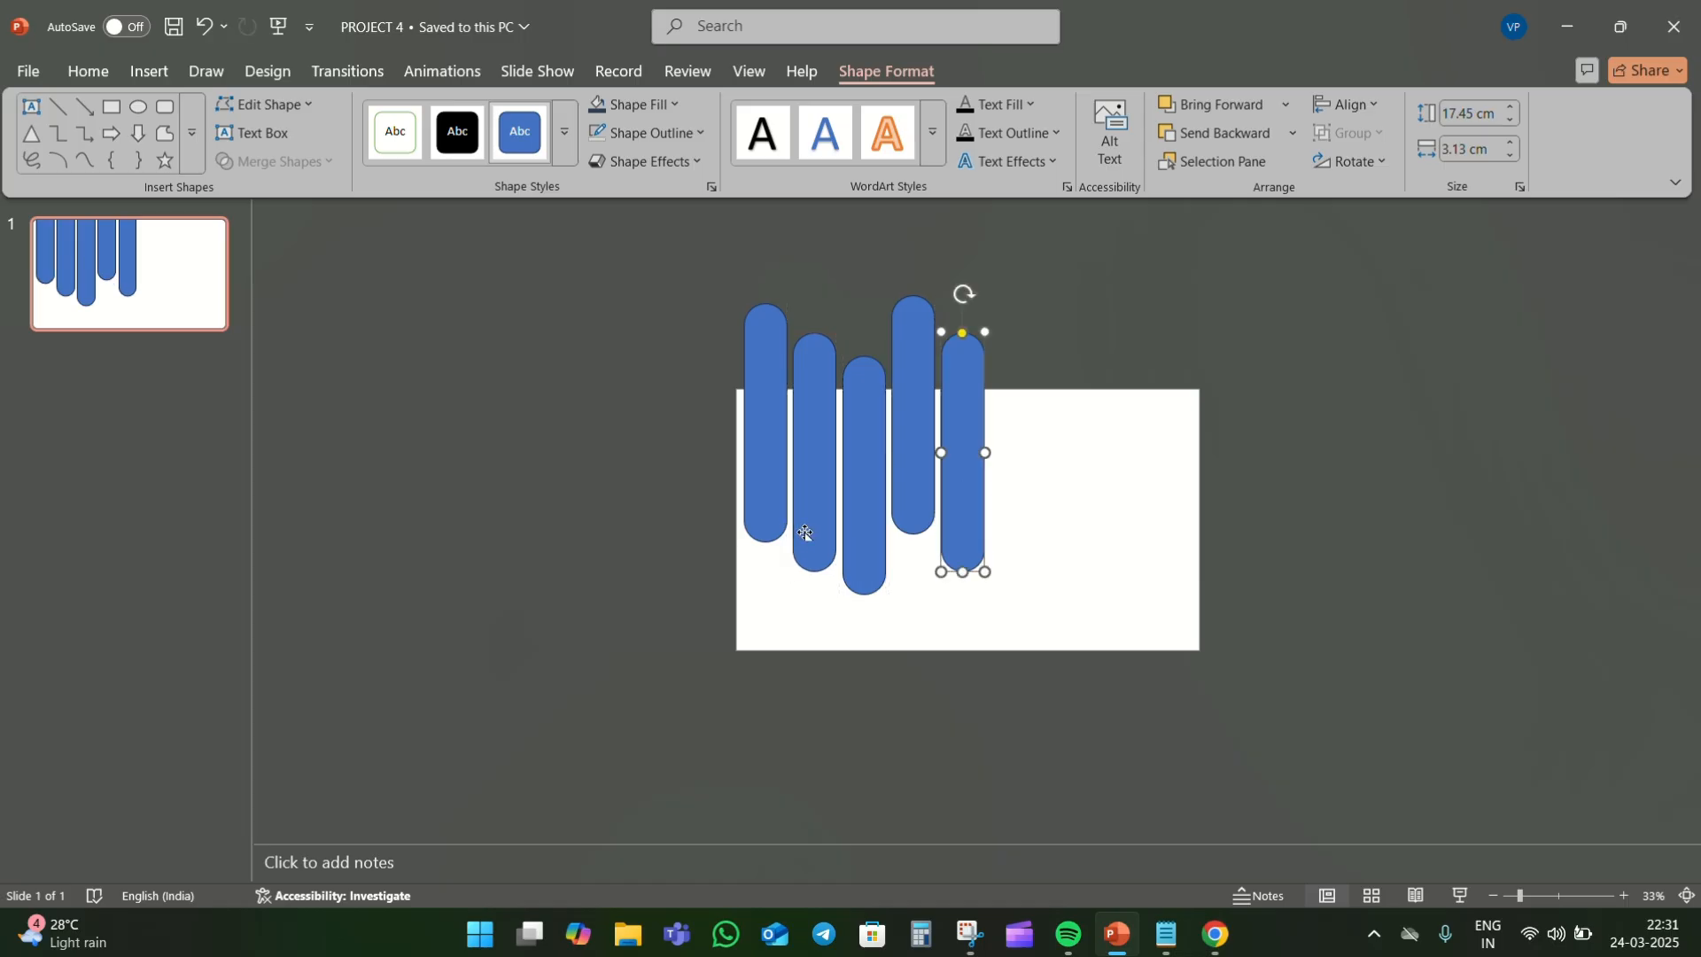
{"action": "left_click", "coordinate": [805, 536]}
{"action": "left_click_drag", "start_coordinate": [809, 544], "coordinate": [766, 548]}
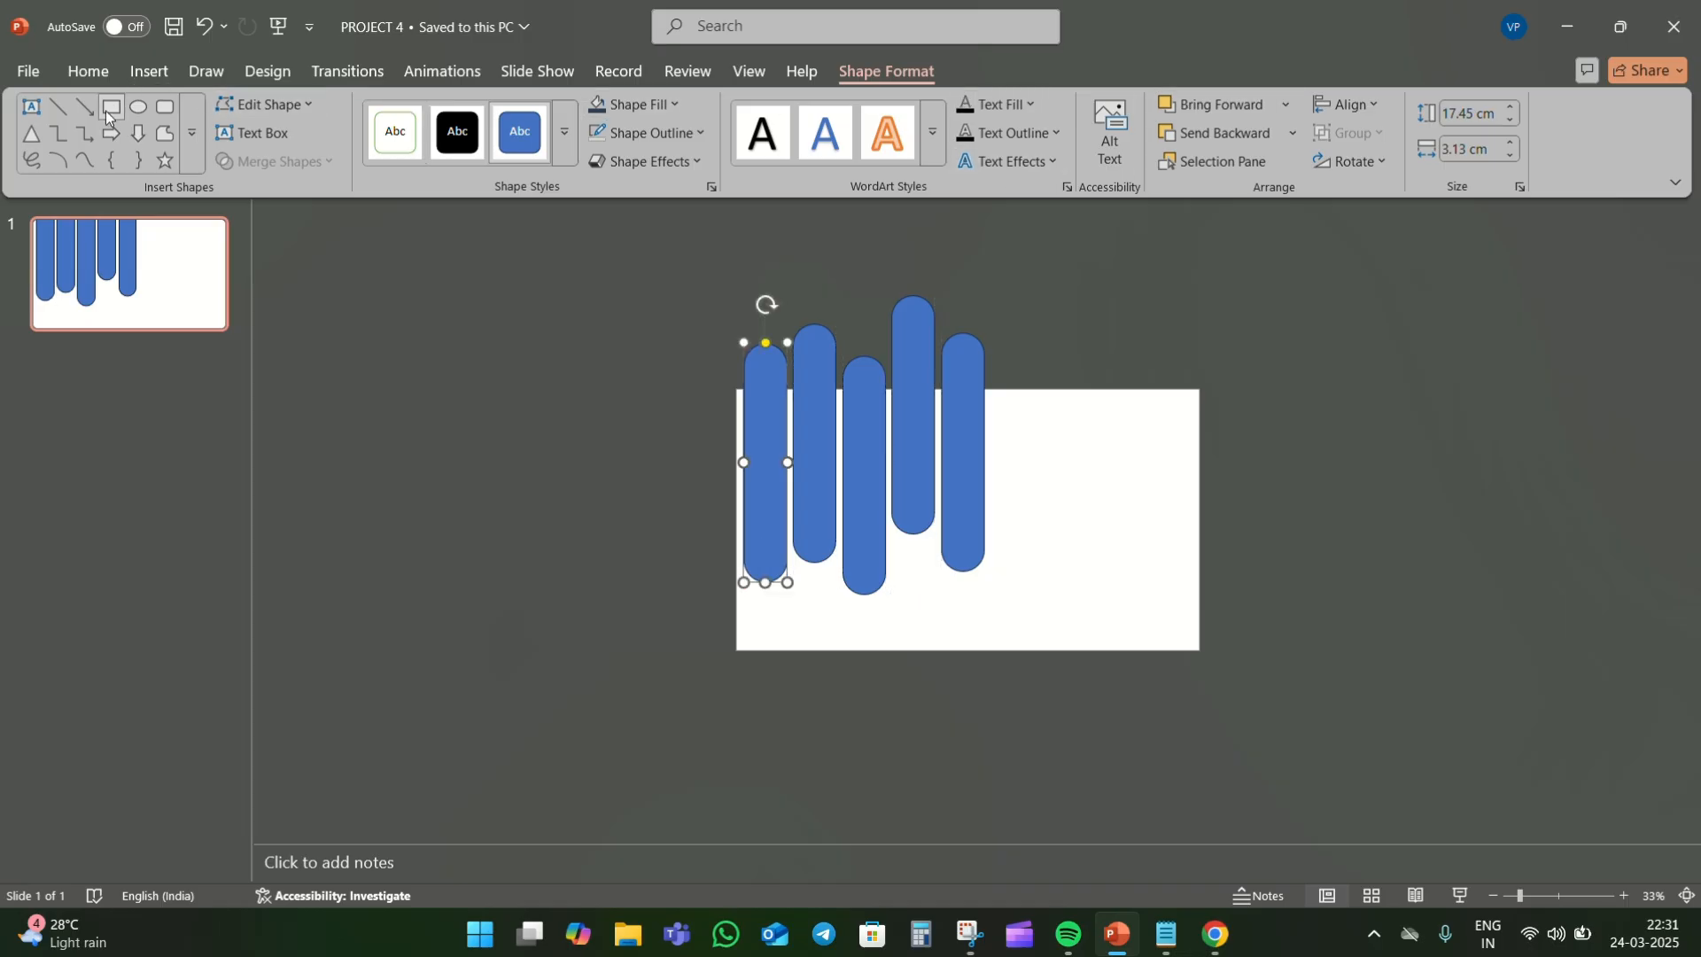
- Draw a rectangle of 19.05 by 33.87 cm covering the whole slide
{"action": "left_click", "coordinate": [89, 71]}
{"action": "left_click", "coordinate": [1113, 117]}
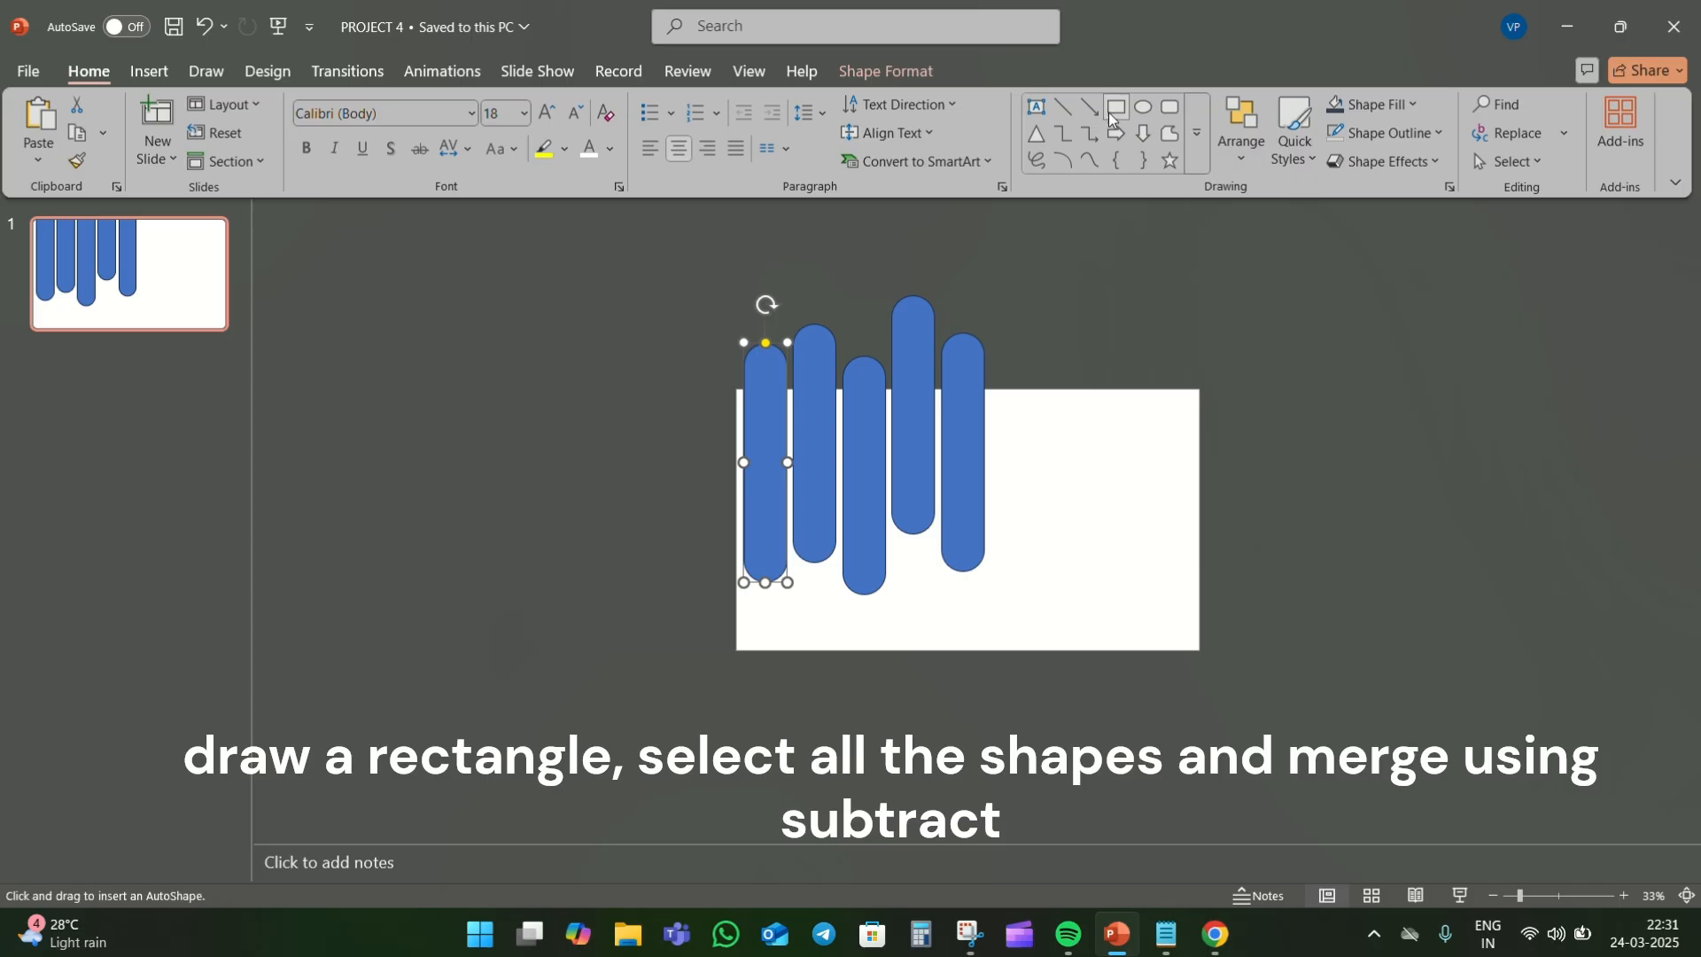
{"action": "left_click_drag", "start_coordinate": [737, 390], "coordinate": [1198, 650]}
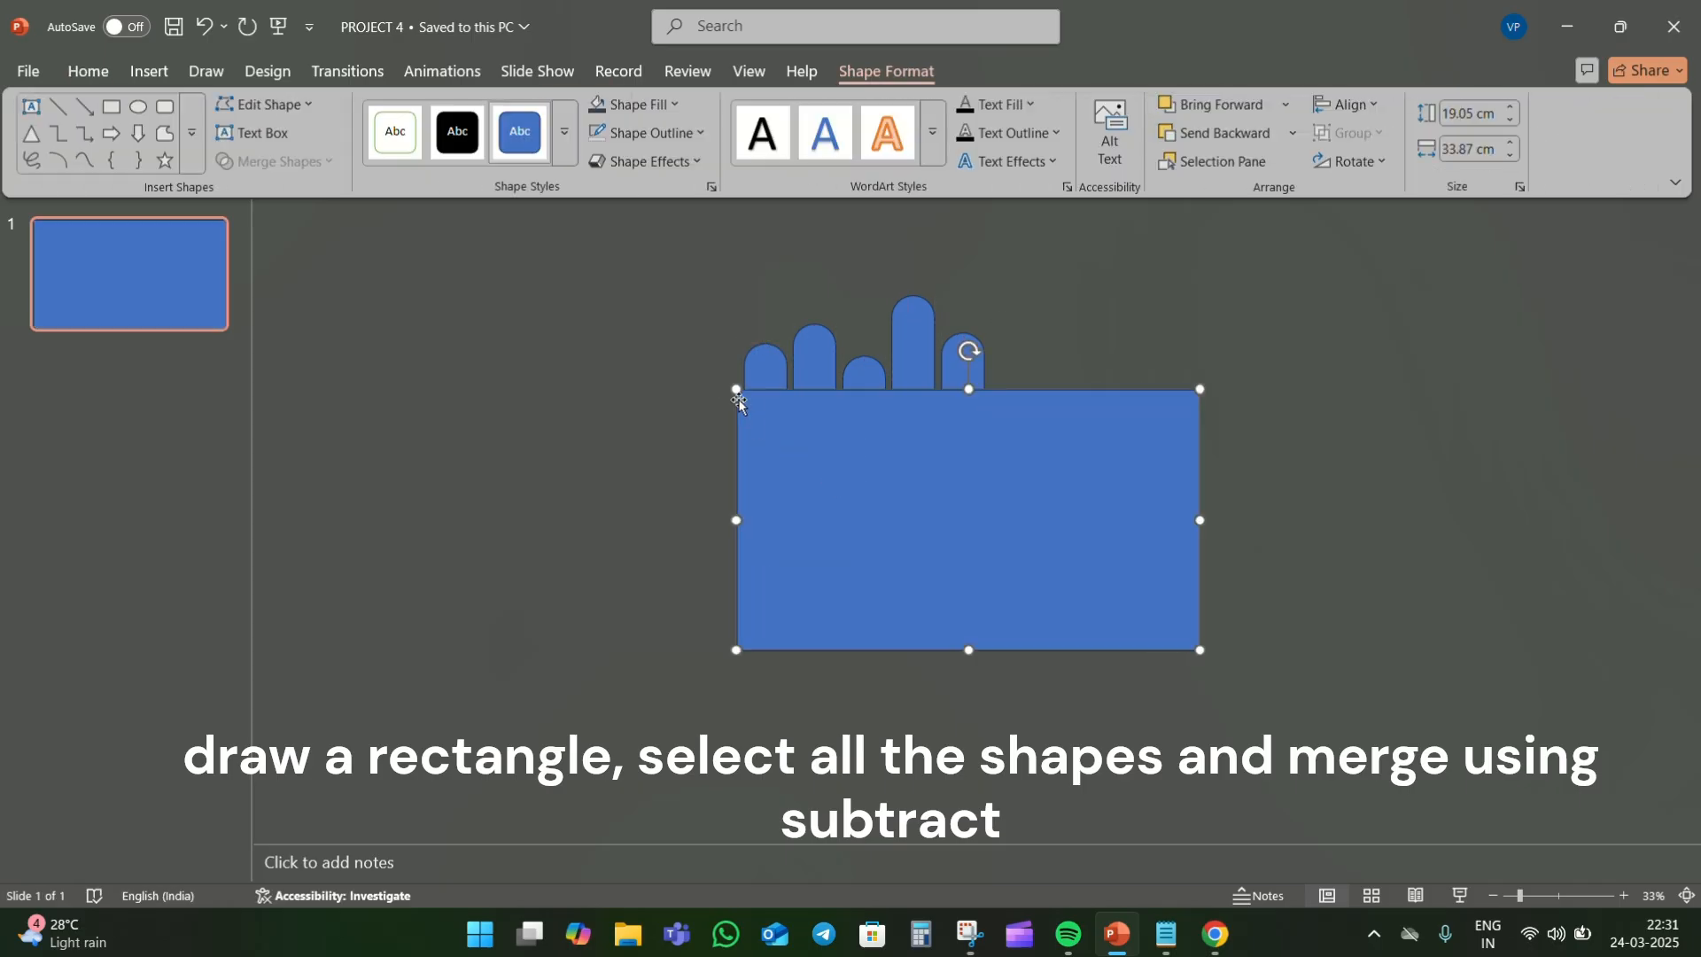
{"action": "left_click_drag", "start_coordinate": [735, 388], "coordinate": [733, 394]}
- Subtract all five rounded bars from the slide-sized rectangle
{"action": "left_click", "coordinate": [753, 372], "text": "shift"}
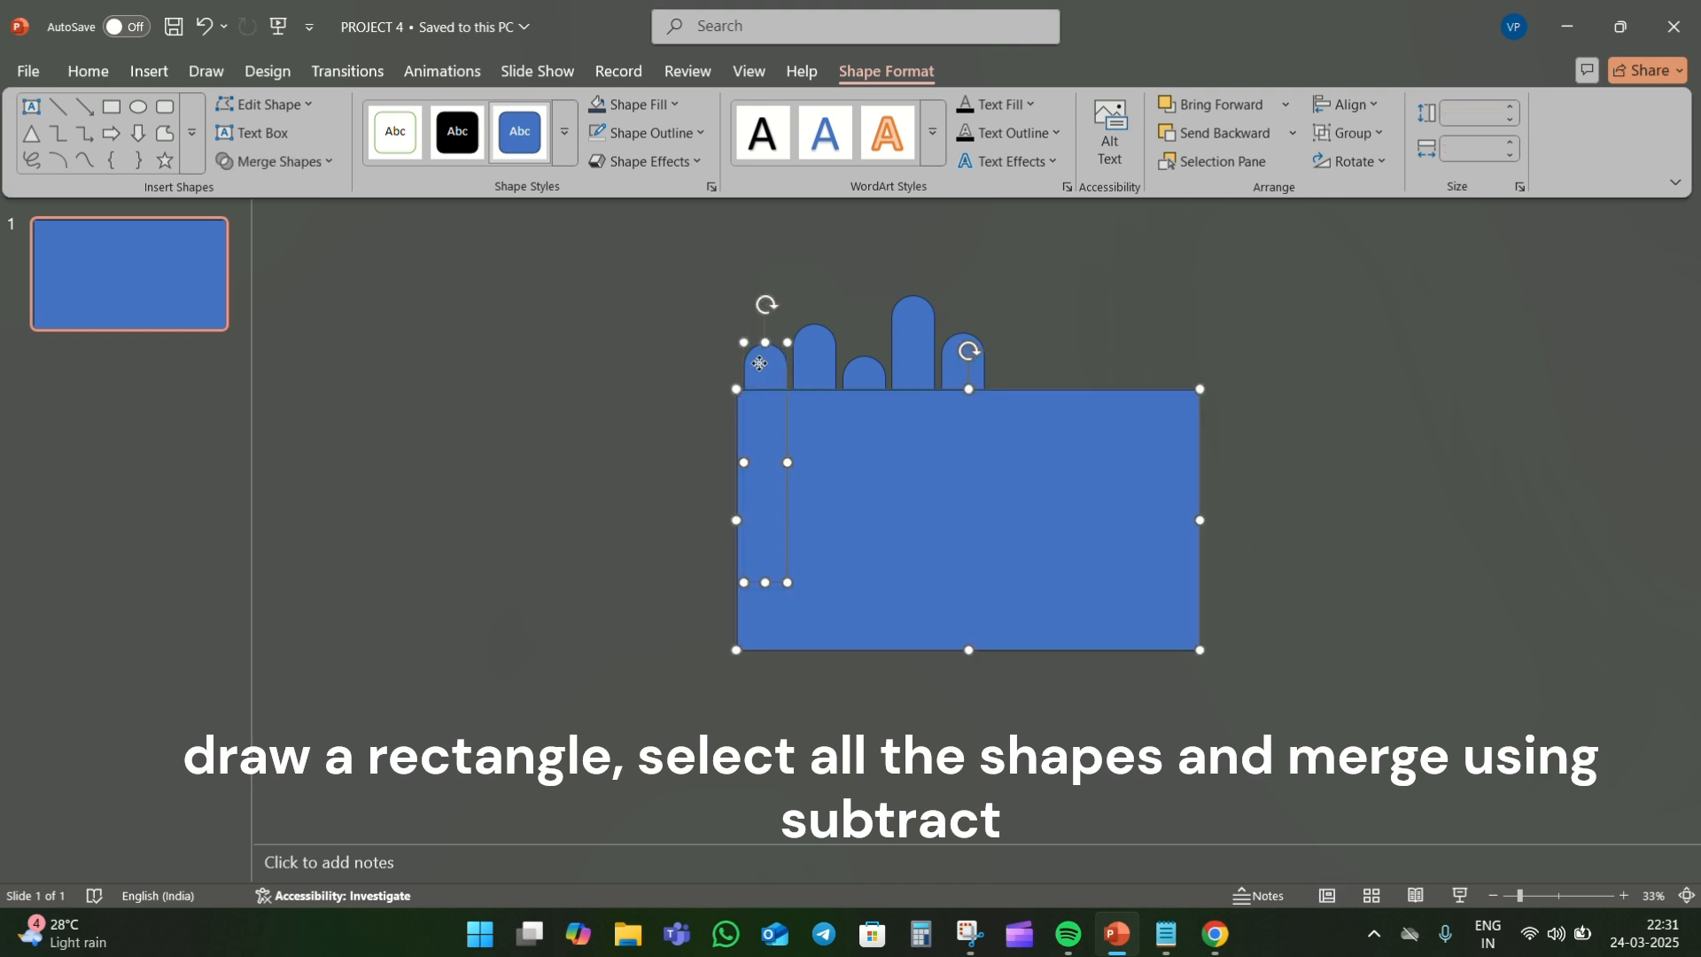
{"action": "left_click", "coordinate": [821, 354], "text": "shift"}
{"action": "left_click", "coordinate": [862, 372], "text": "shift"}
{"action": "left_click", "coordinate": [910, 345], "text": "shift"}
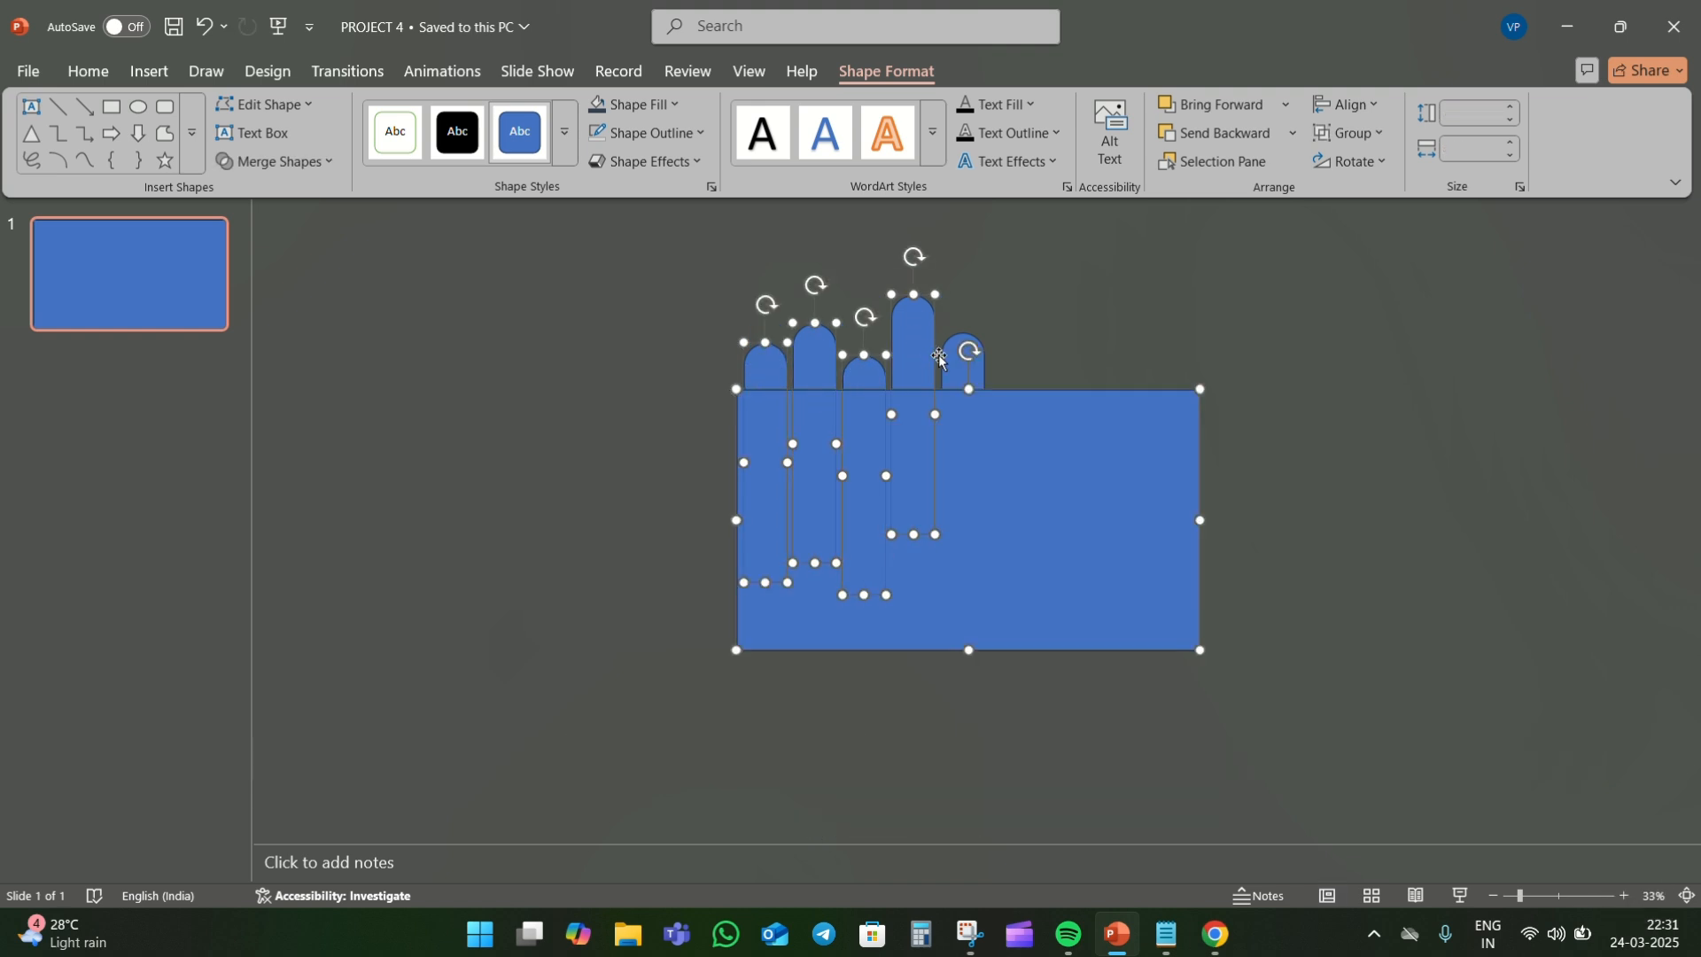
{"action": "left_click", "coordinate": [954, 361], "text": "shift"}
{"action": "left_click", "coordinate": [275, 162]}
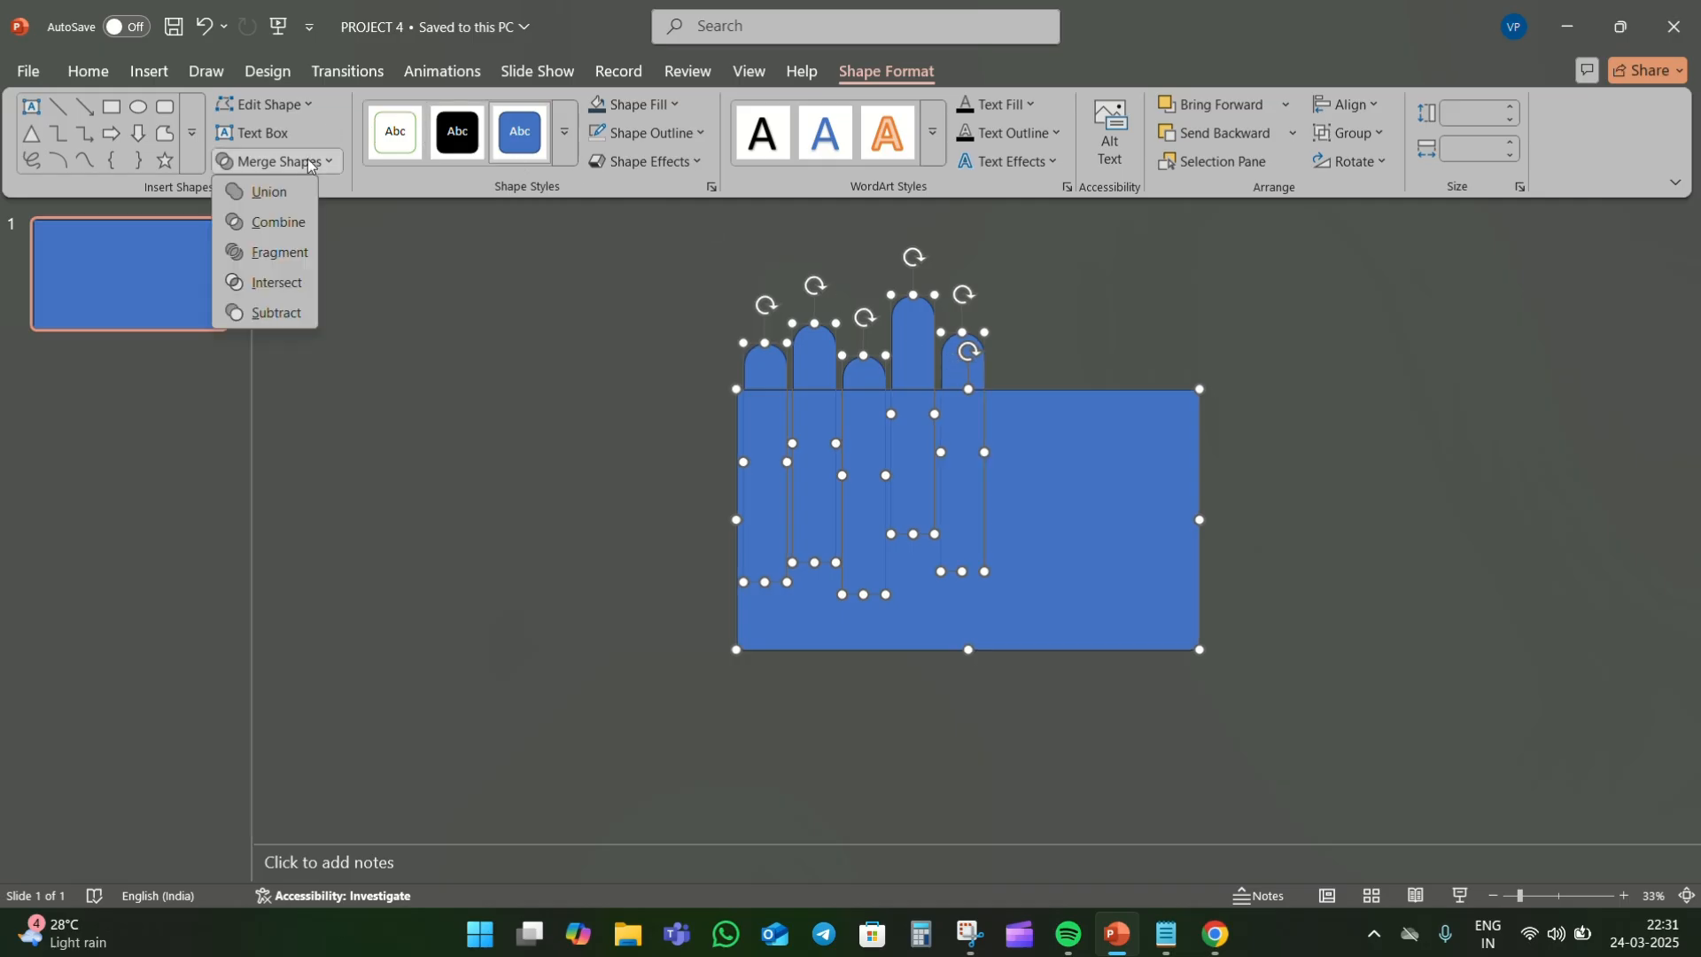
{"action": "left_click", "coordinate": [295, 307]}
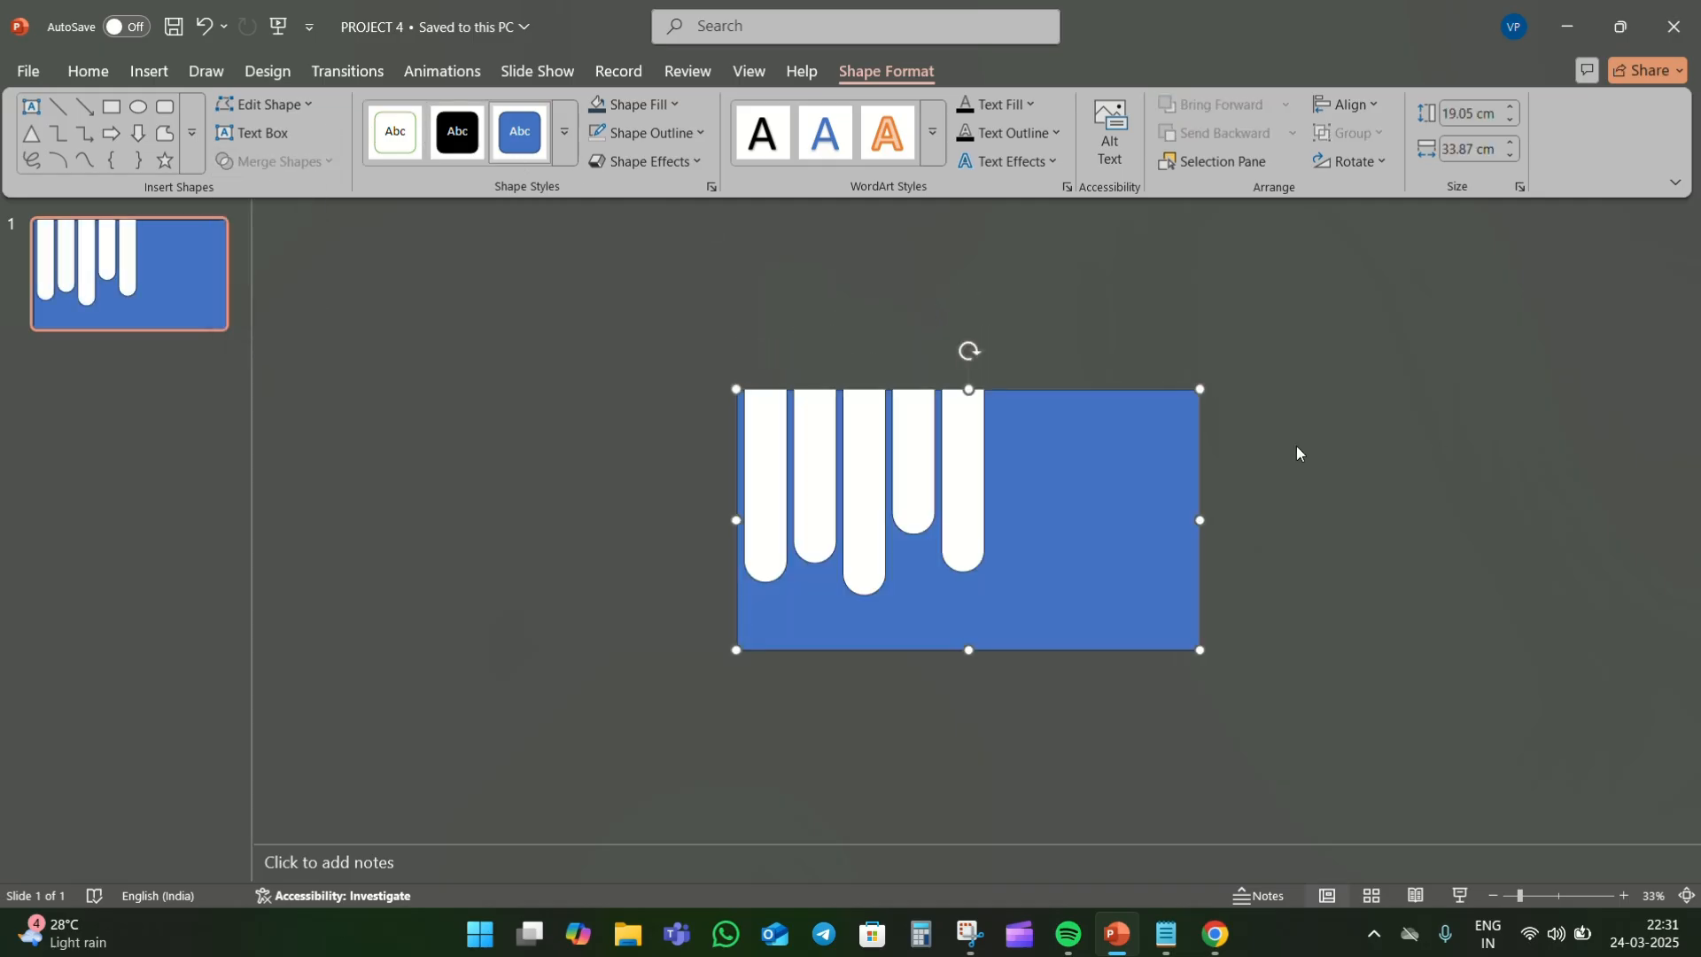
- Fill the cut-out rectangle with solid Dark Purple at 20% transparency
{"action": "right_click", "coordinate": [1110, 503]}
{"action": "left_click", "coordinate": [1168, 849]}
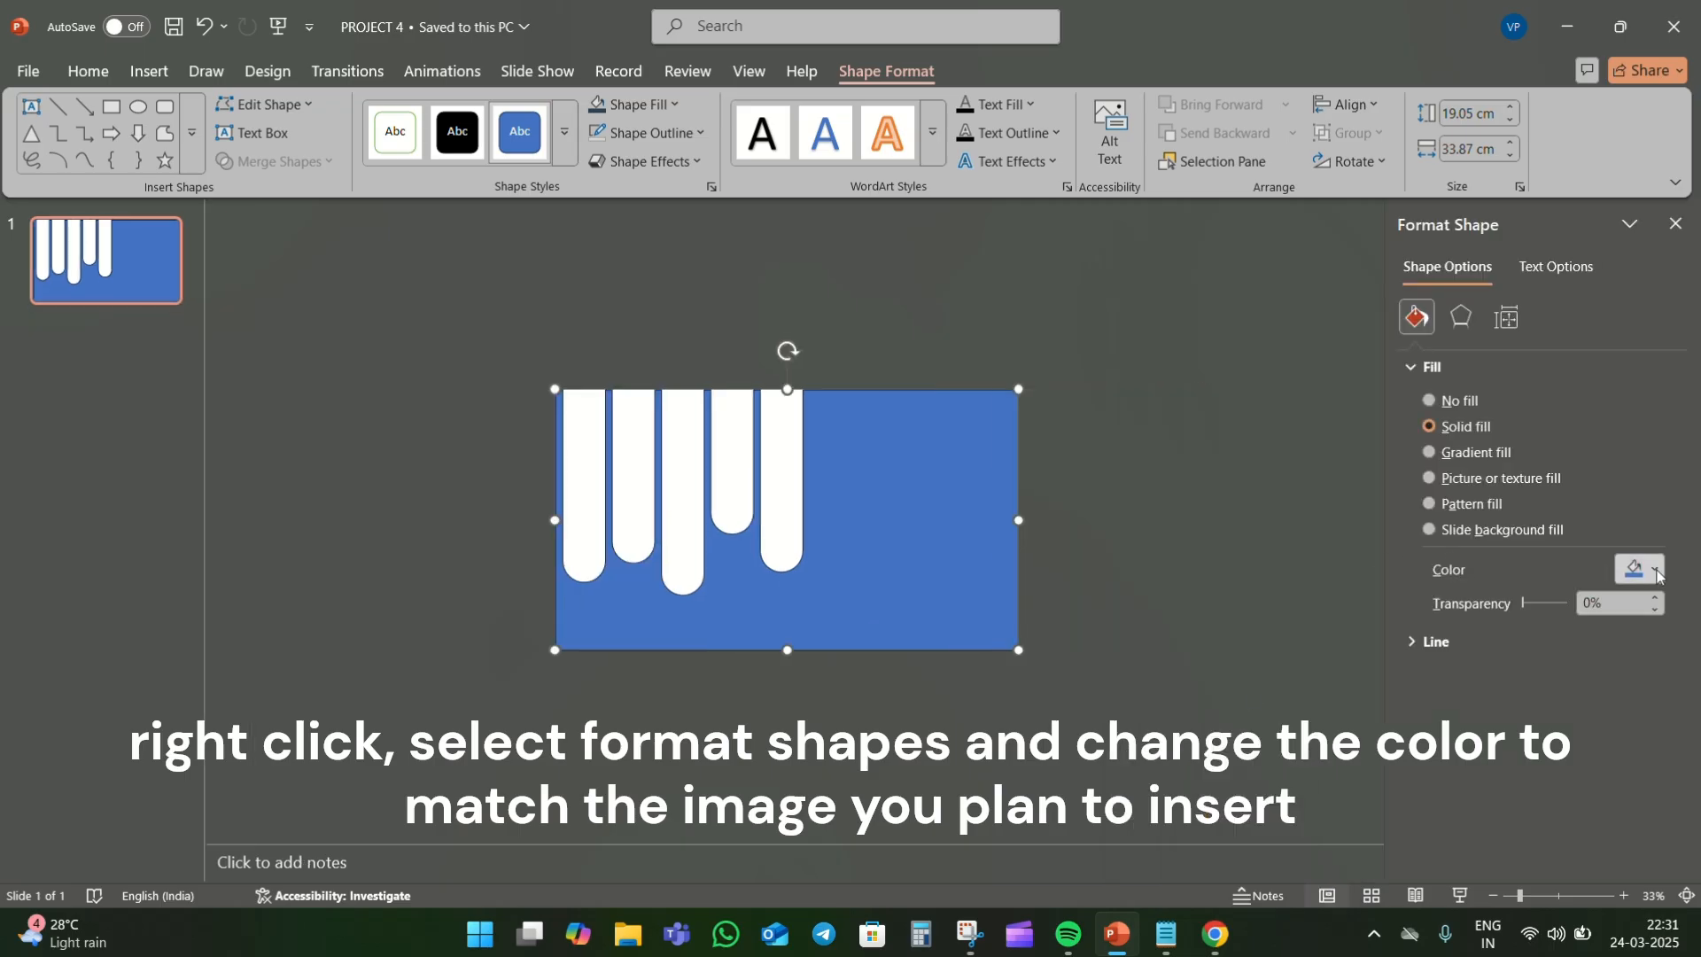
{"action": "left_click", "coordinate": [1655, 573]}
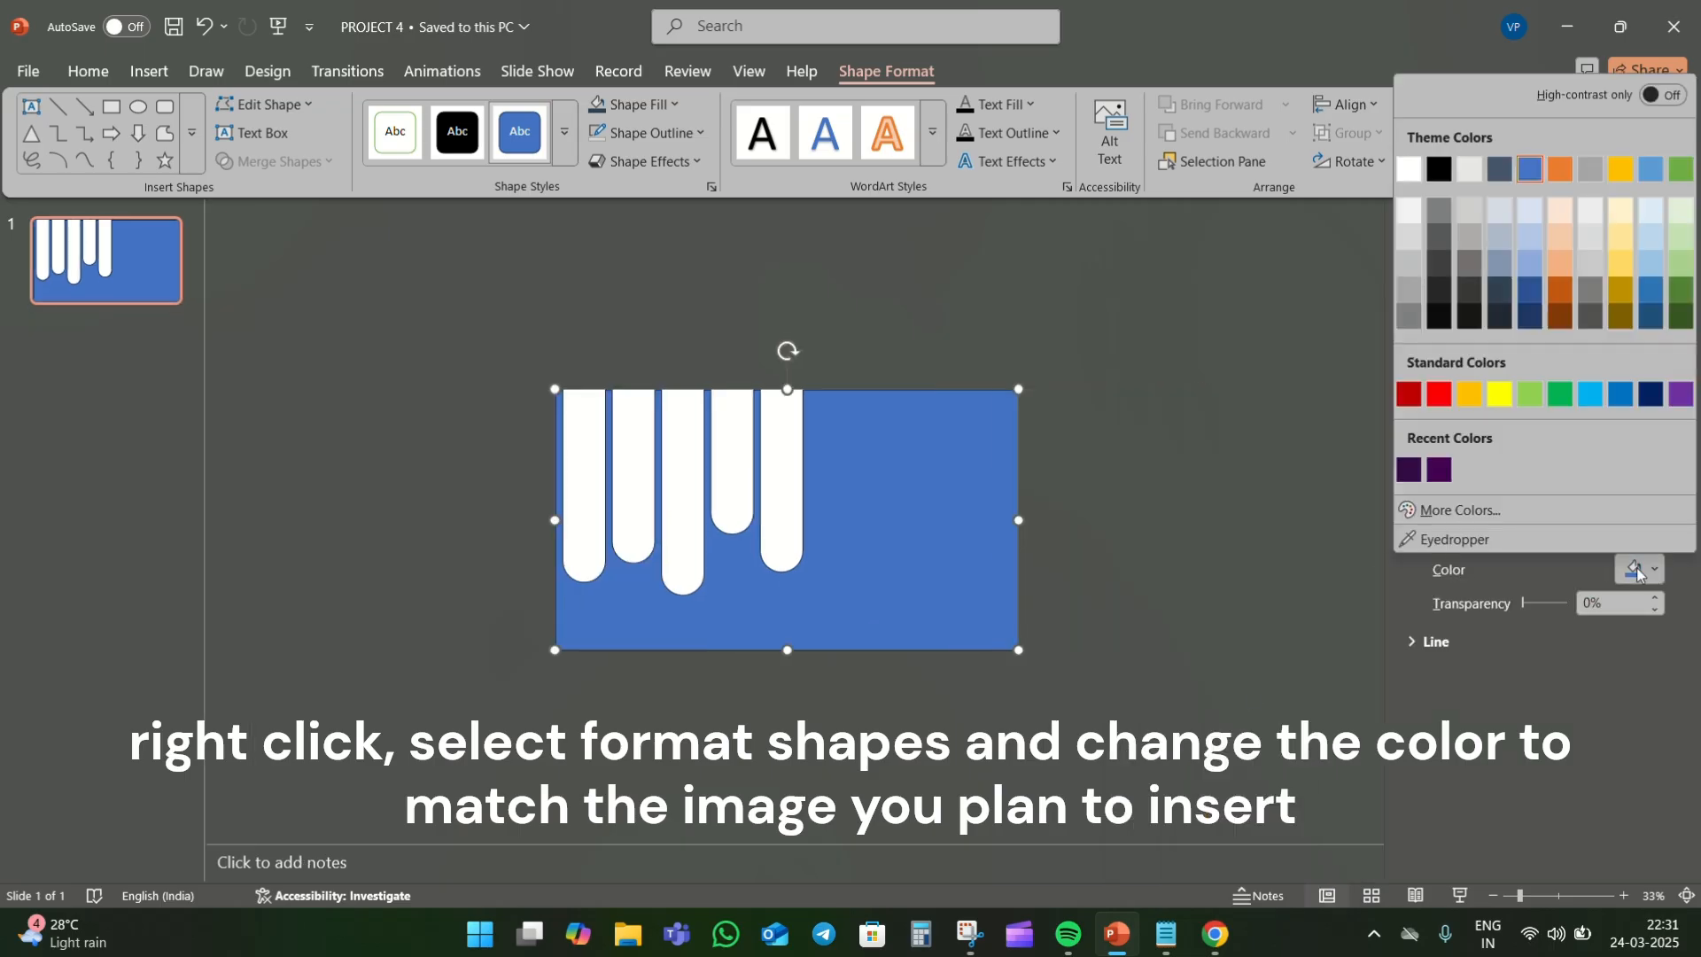
{"action": "left_click", "coordinate": [1440, 469]}
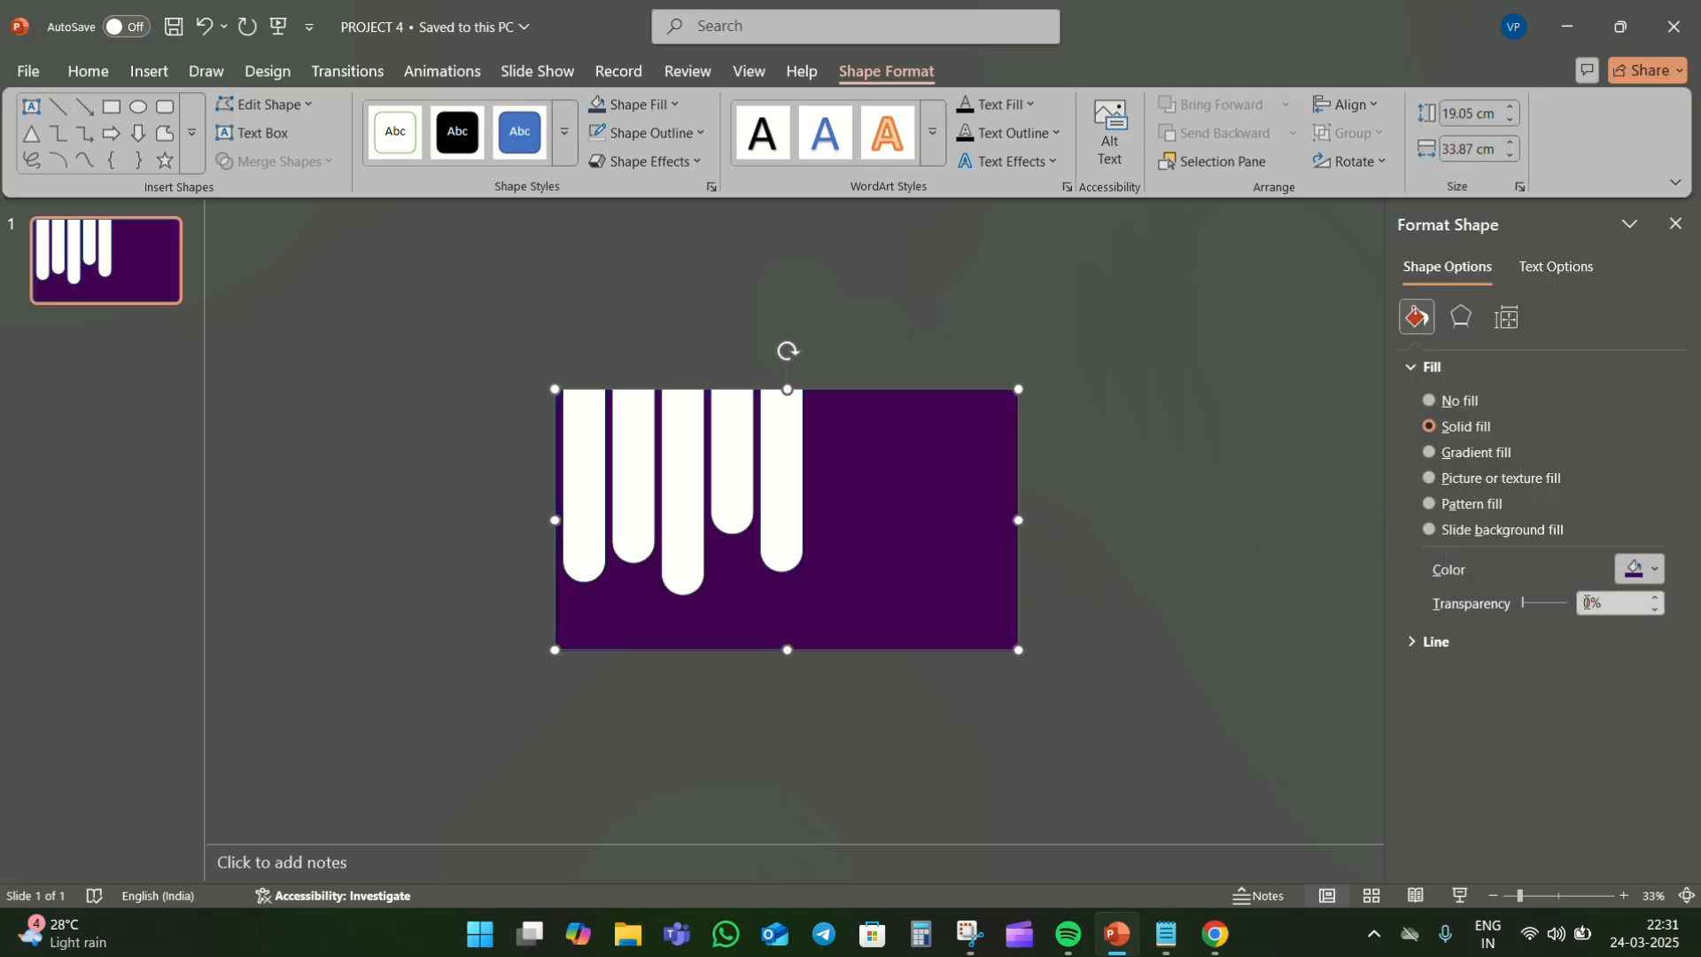
{"action": "left_click_drag", "start_coordinate": [1595, 604], "coordinate": [1567, 603]}
{"action": "type", "text": "20"}
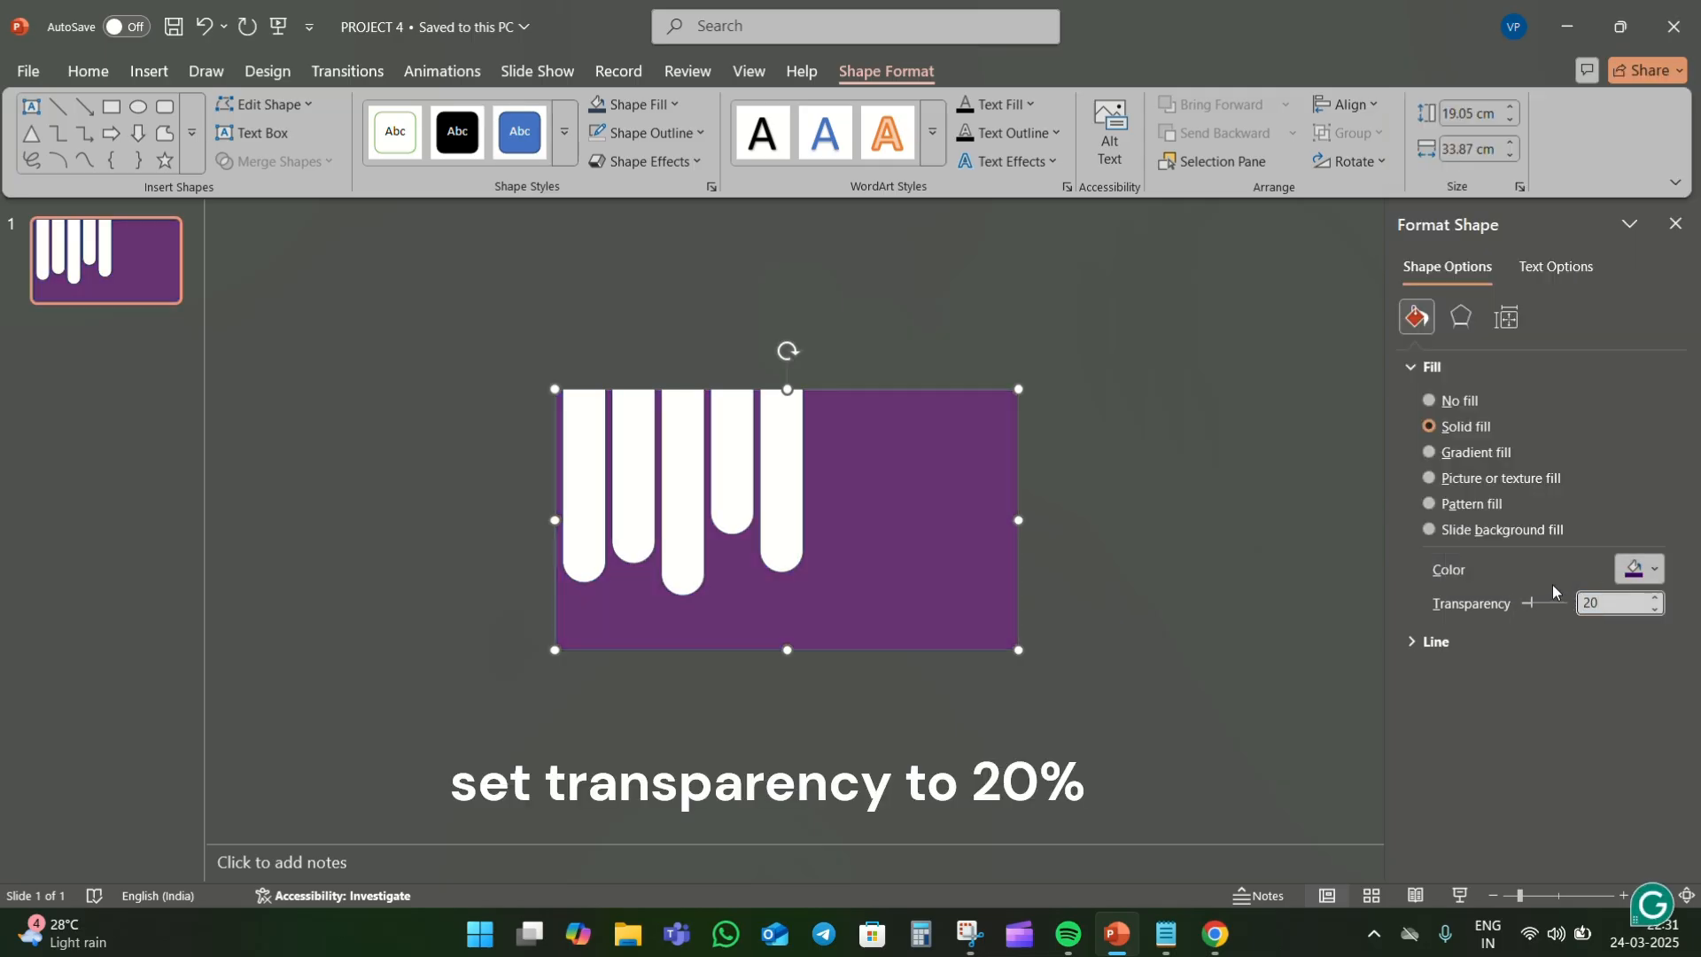
{"action": "left_click", "coordinate": [1222, 527]}
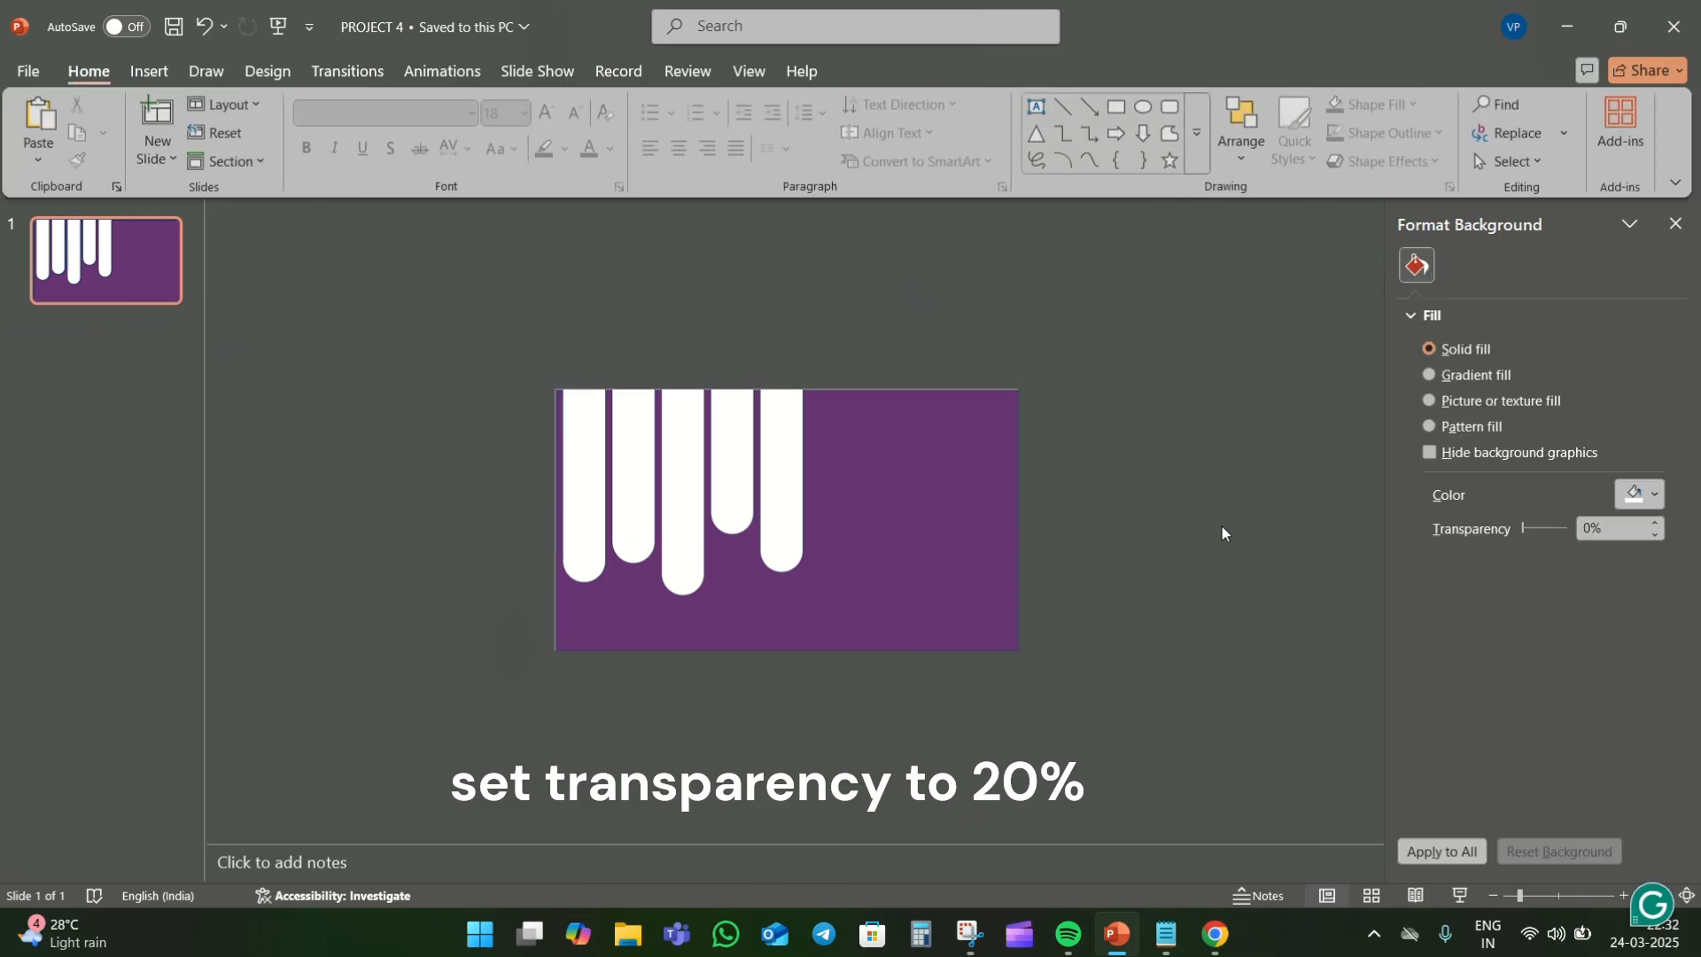
- Insert the purple car and motel picture from the project folder and enlarge it past the slide's left and top edges
{"action": "left_click", "coordinate": [151, 71]}
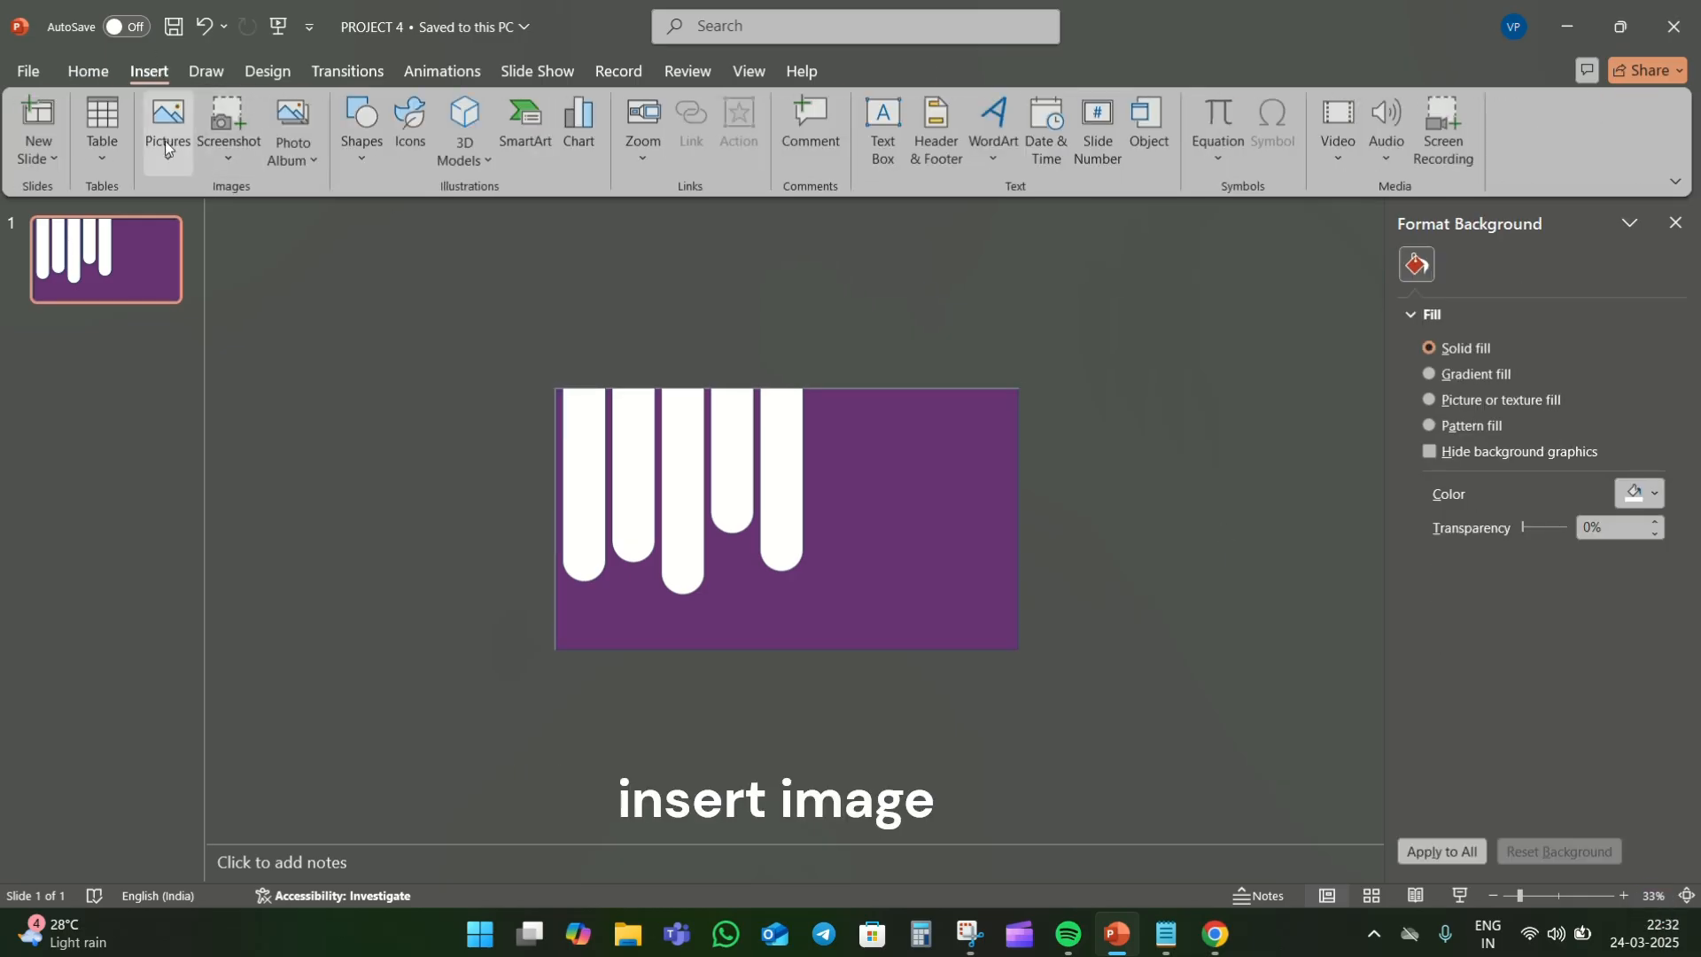
{"action": "left_click", "coordinate": [165, 141]}
{"action": "left_click", "coordinate": [257, 229]}
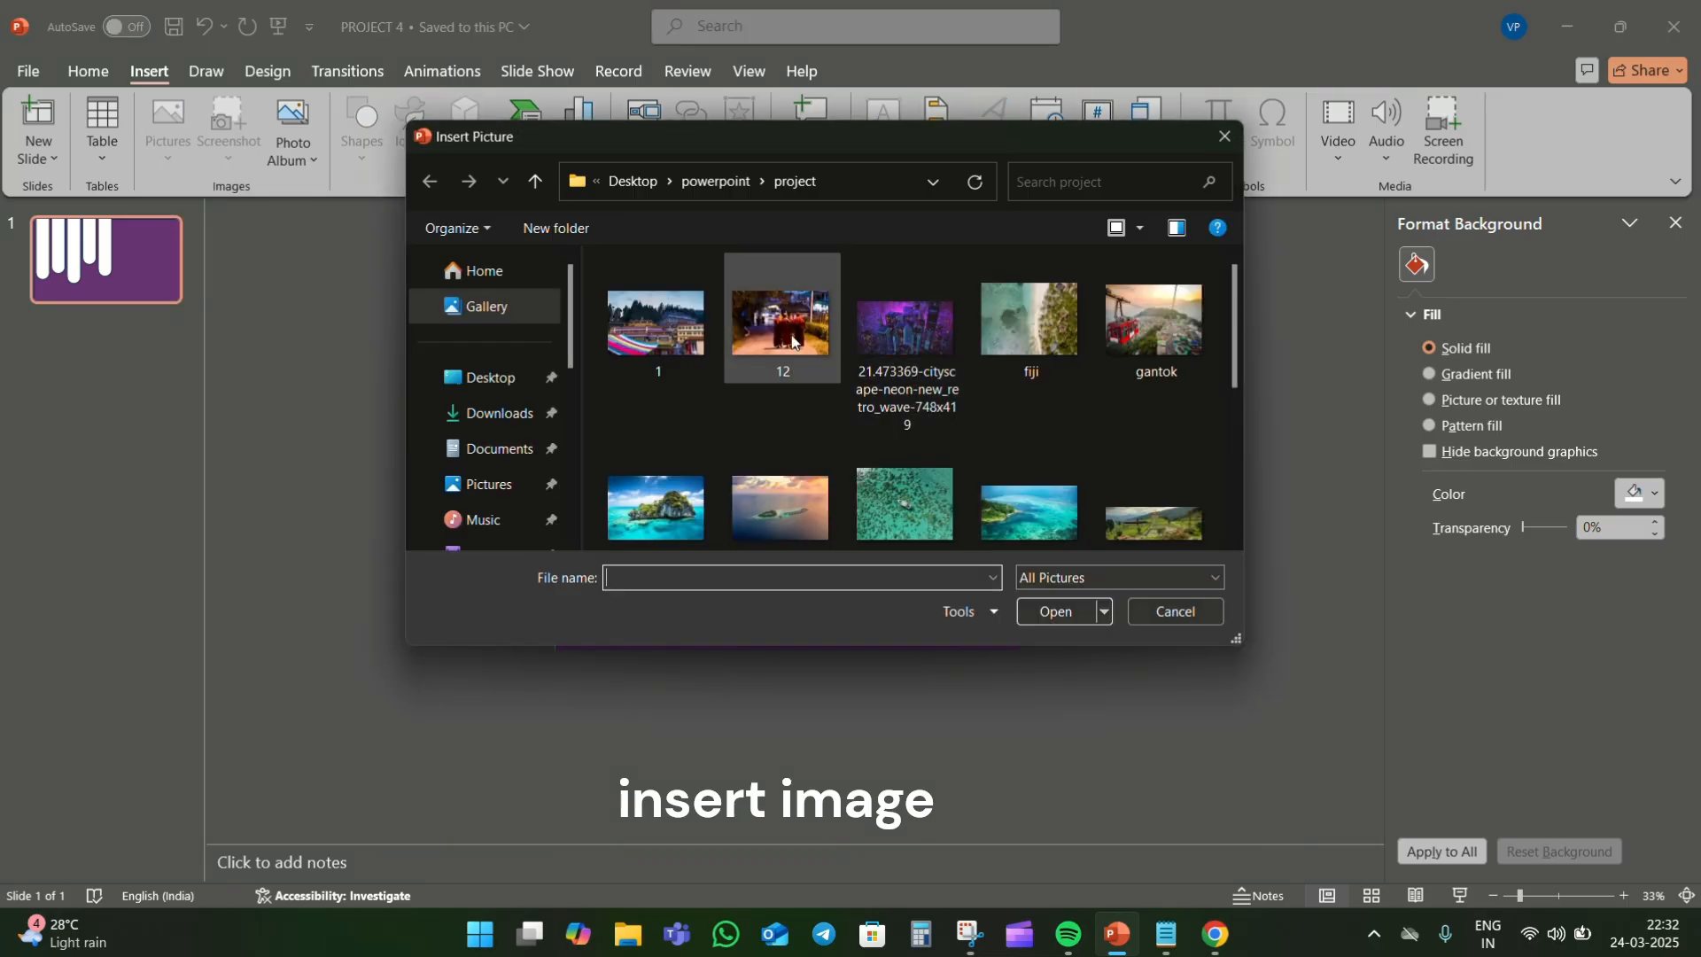
{"action": "scroll", "coordinate": [912, 347], "scroll_direction": "down", "scroll_amount": 5}
{"action": "double_click", "coordinate": [1033, 516]}
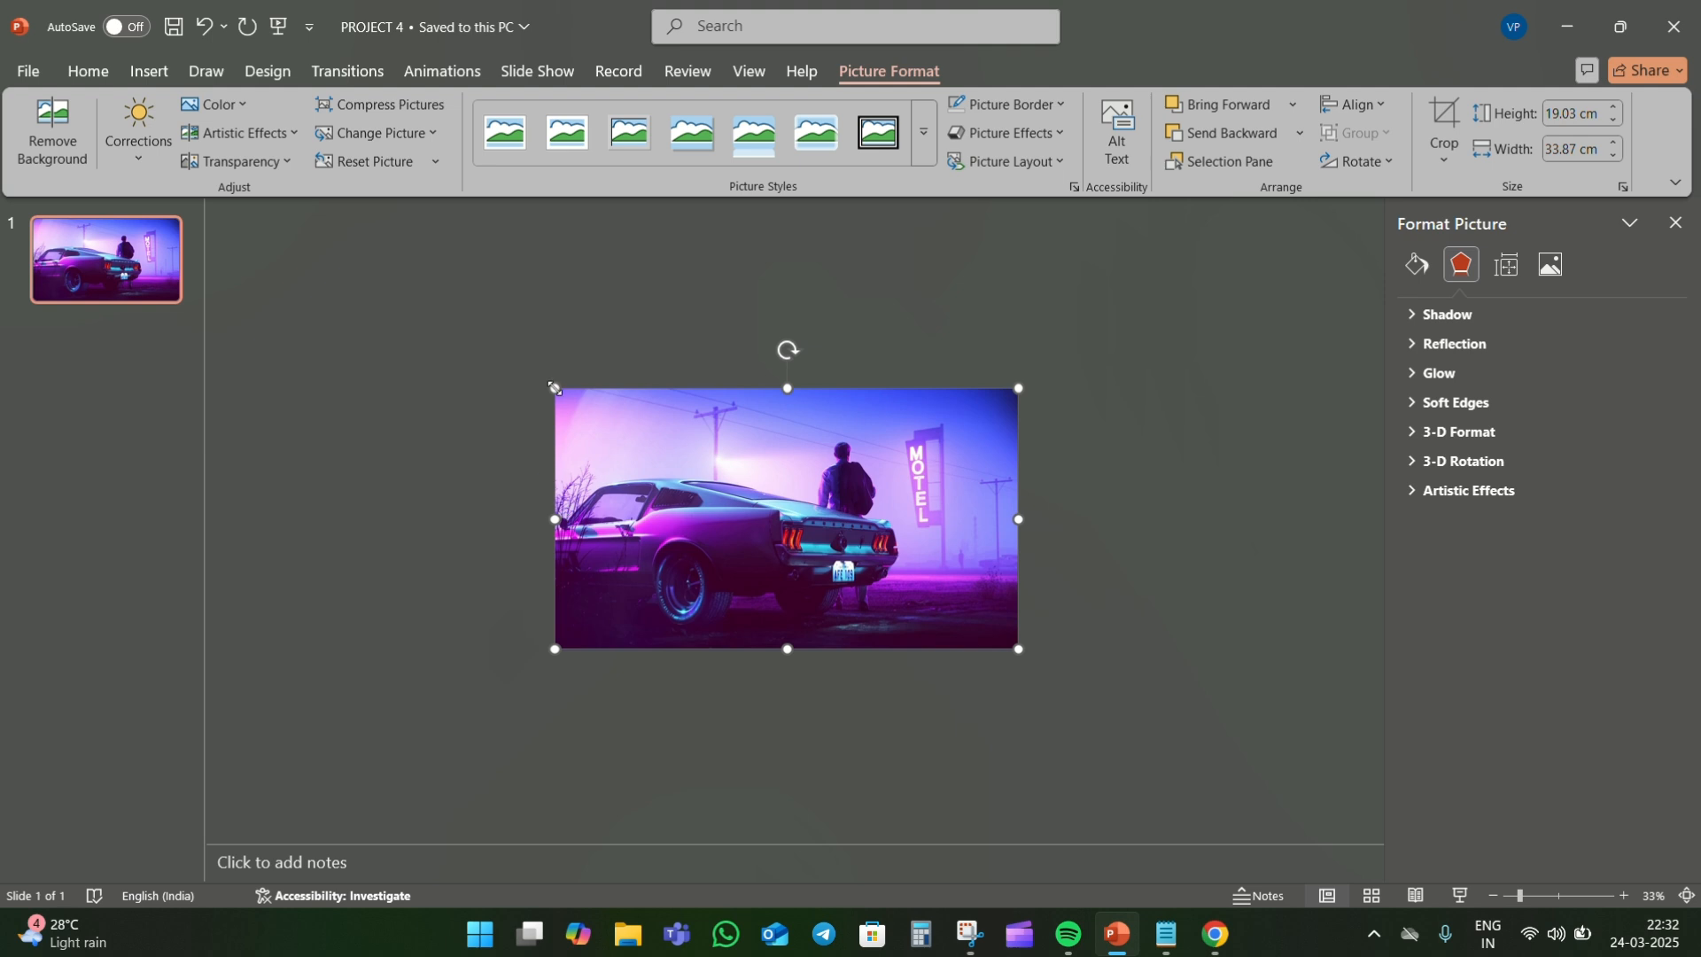
{"action": "left_click_drag", "start_coordinate": [554, 388], "coordinate": [484, 388]}
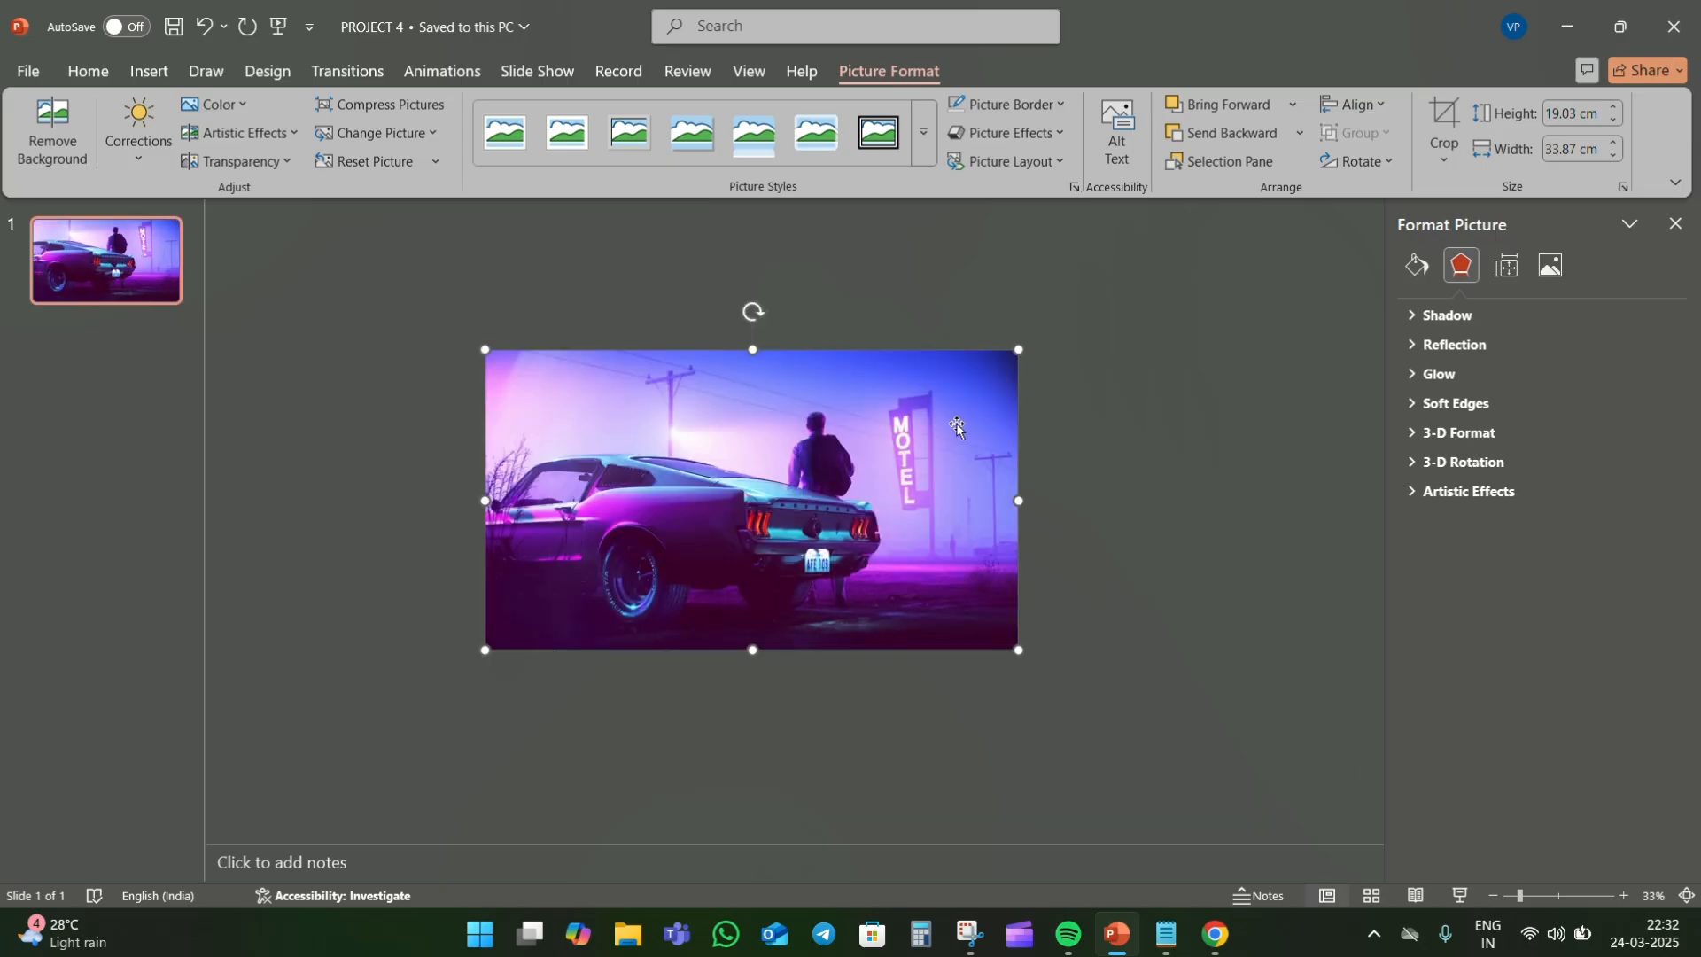
- Add a Lines motion path animation to the car picture with its direction set to Right
{"action": "left_click", "coordinate": [442, 71]}
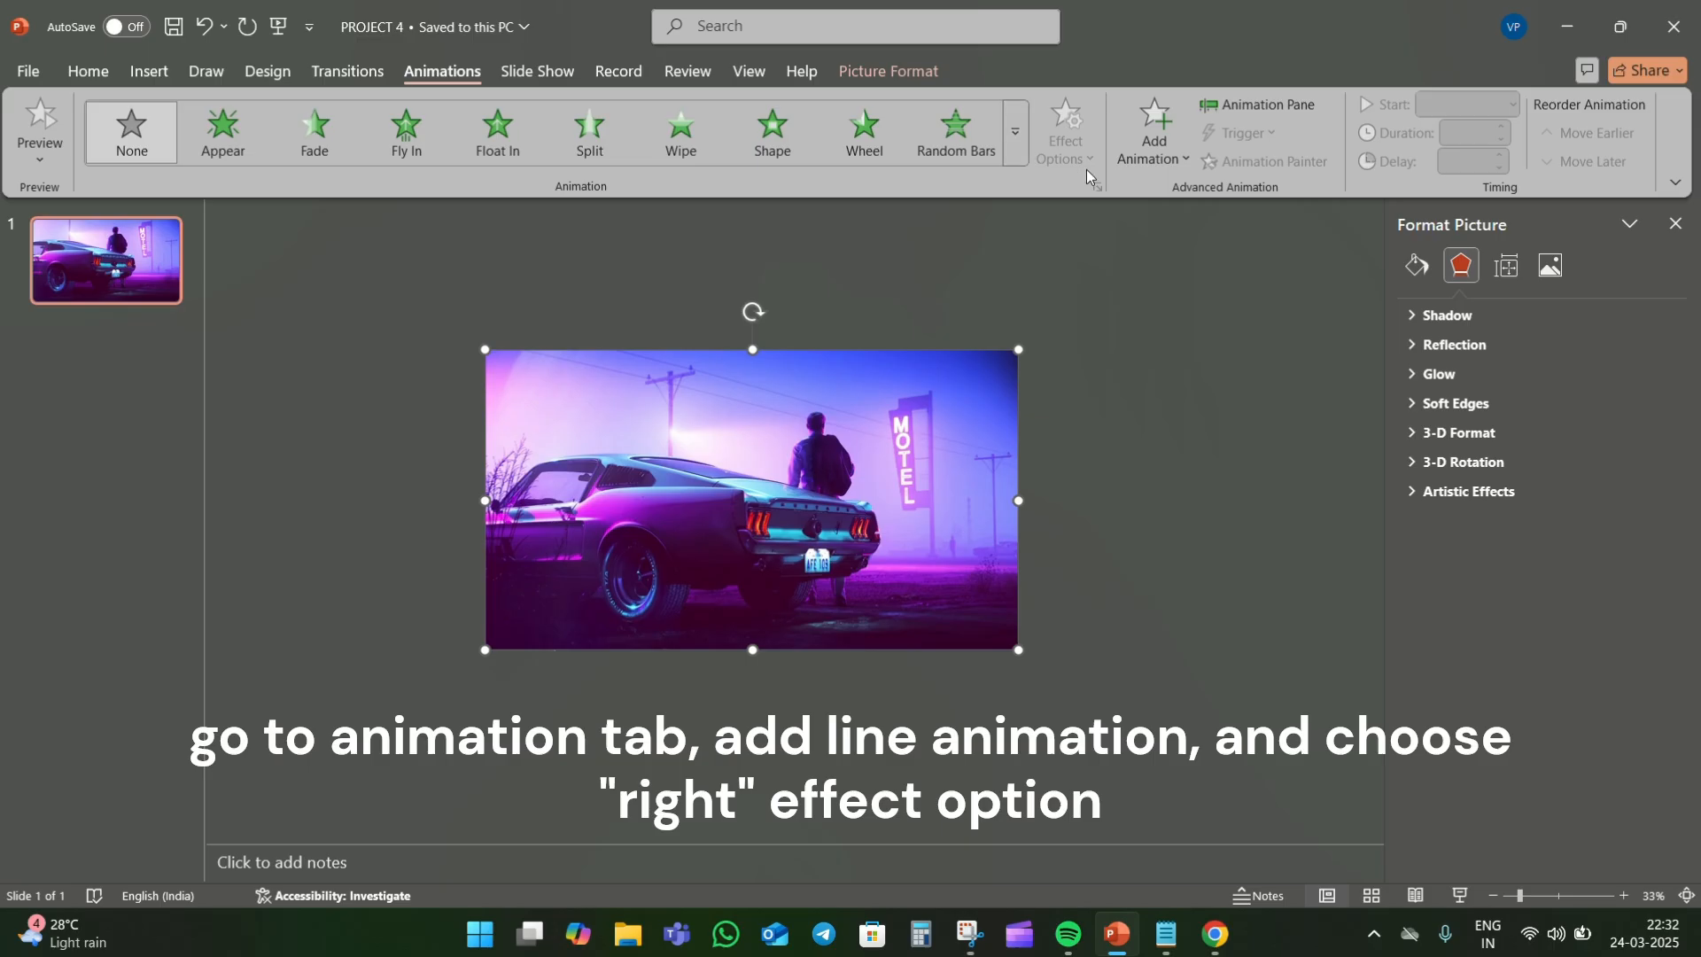
{"action": "left_click", "coordinate": [1136, 163]}
{"action": "scroll", "coordinate": [1201, 443], "scroll_direction": "down", "scroll_amount": 5}
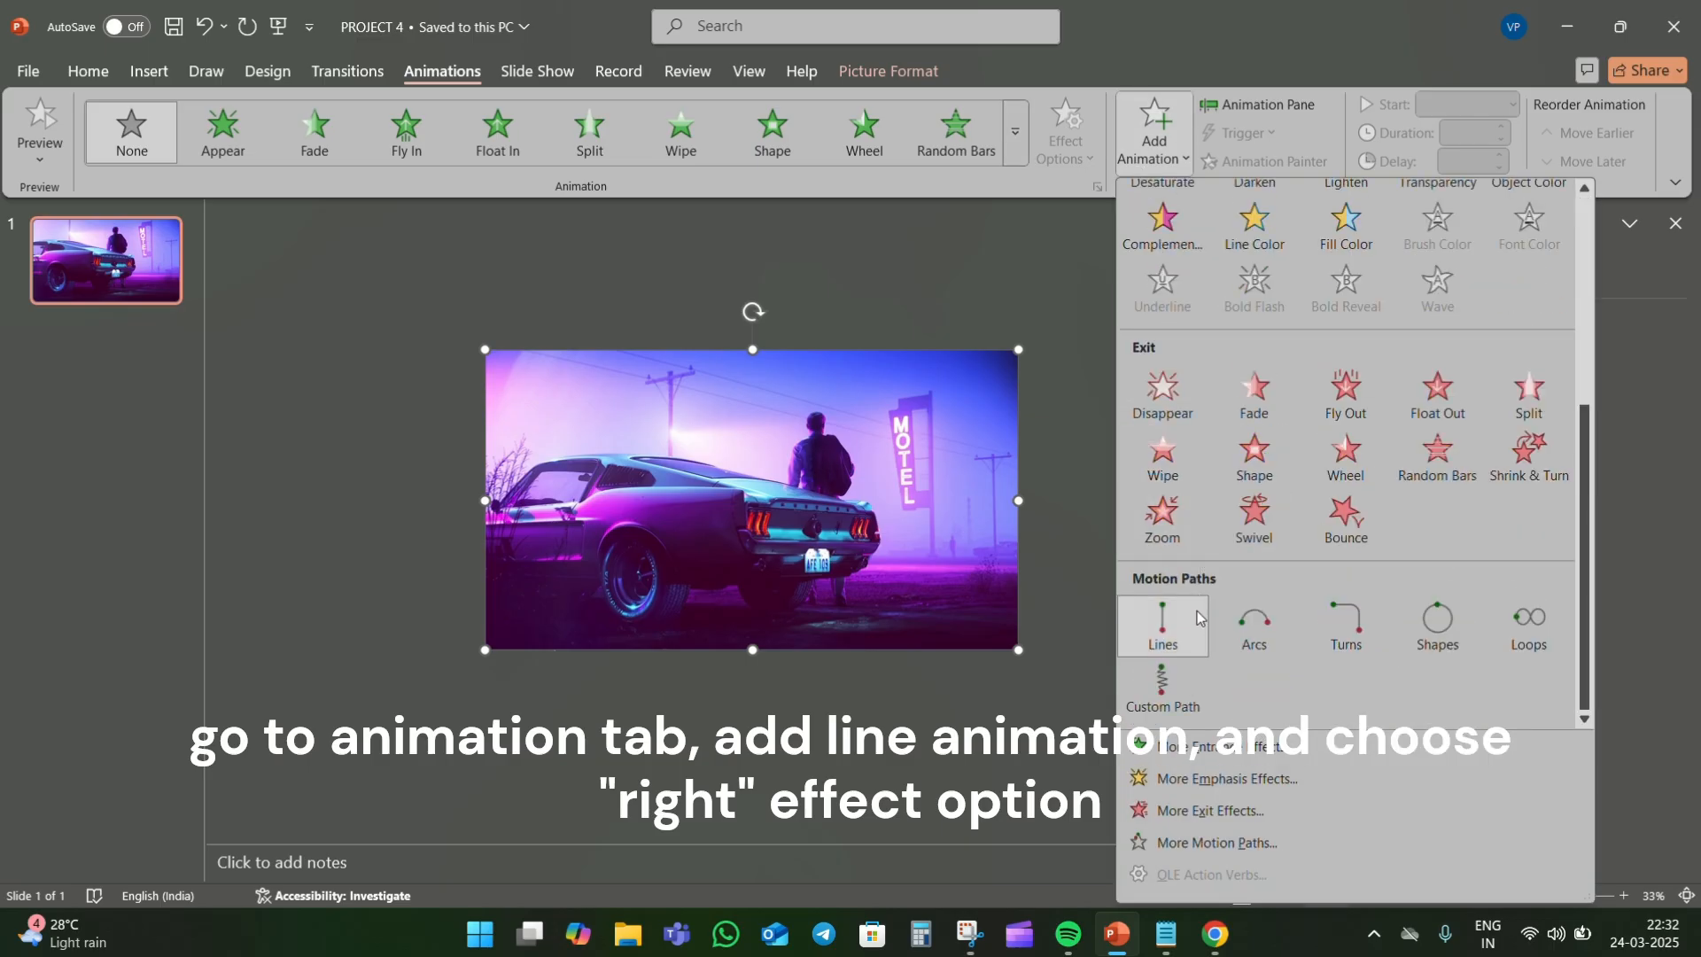
{"action": "left_click", "coordinate": [1164, 625]}
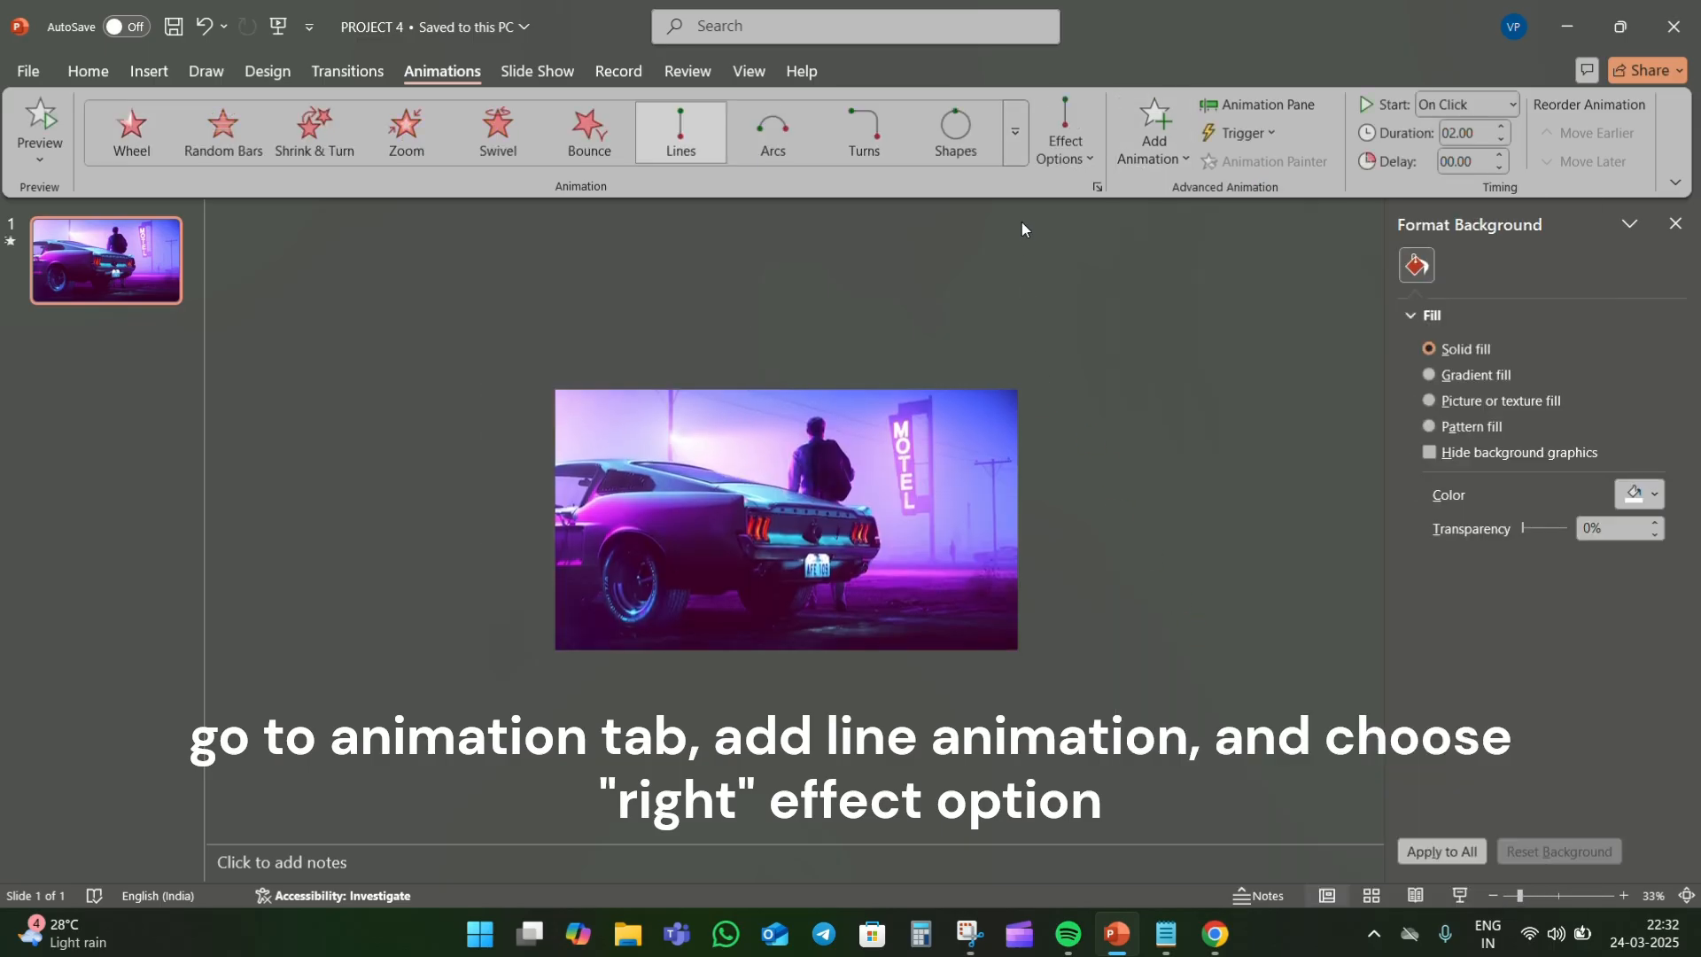
{"action": "left_click", "coordinate": [1066, 158]}
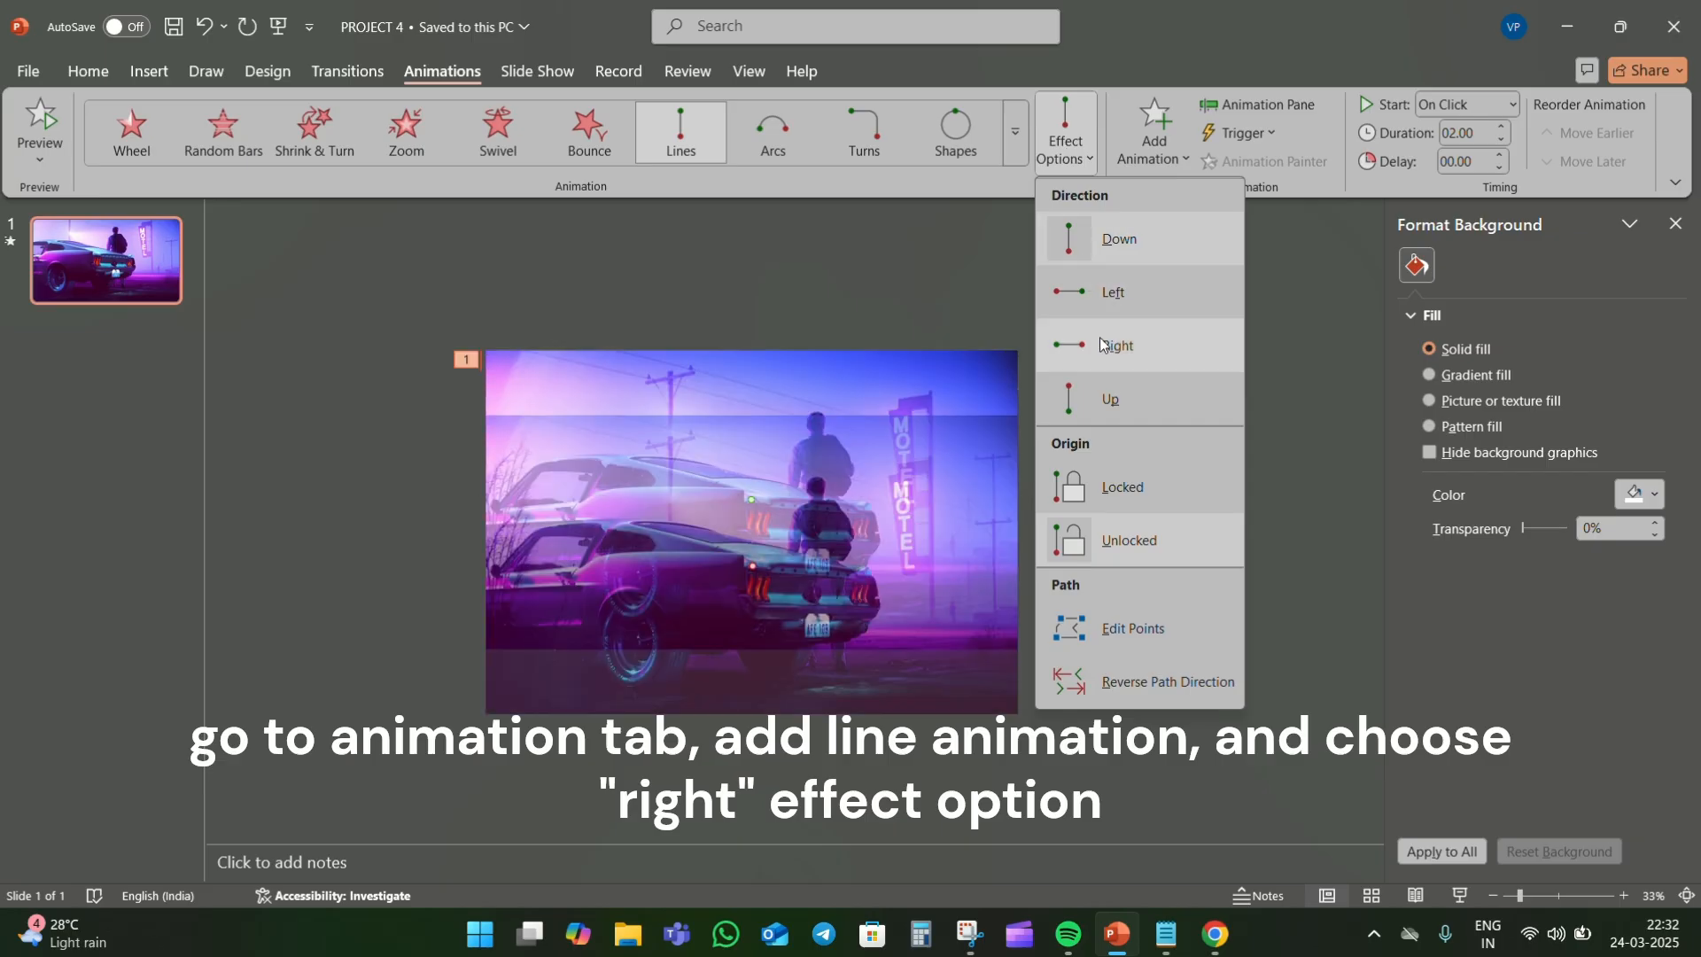
{"action": "left_click", "coordinate": [1090, 346]}
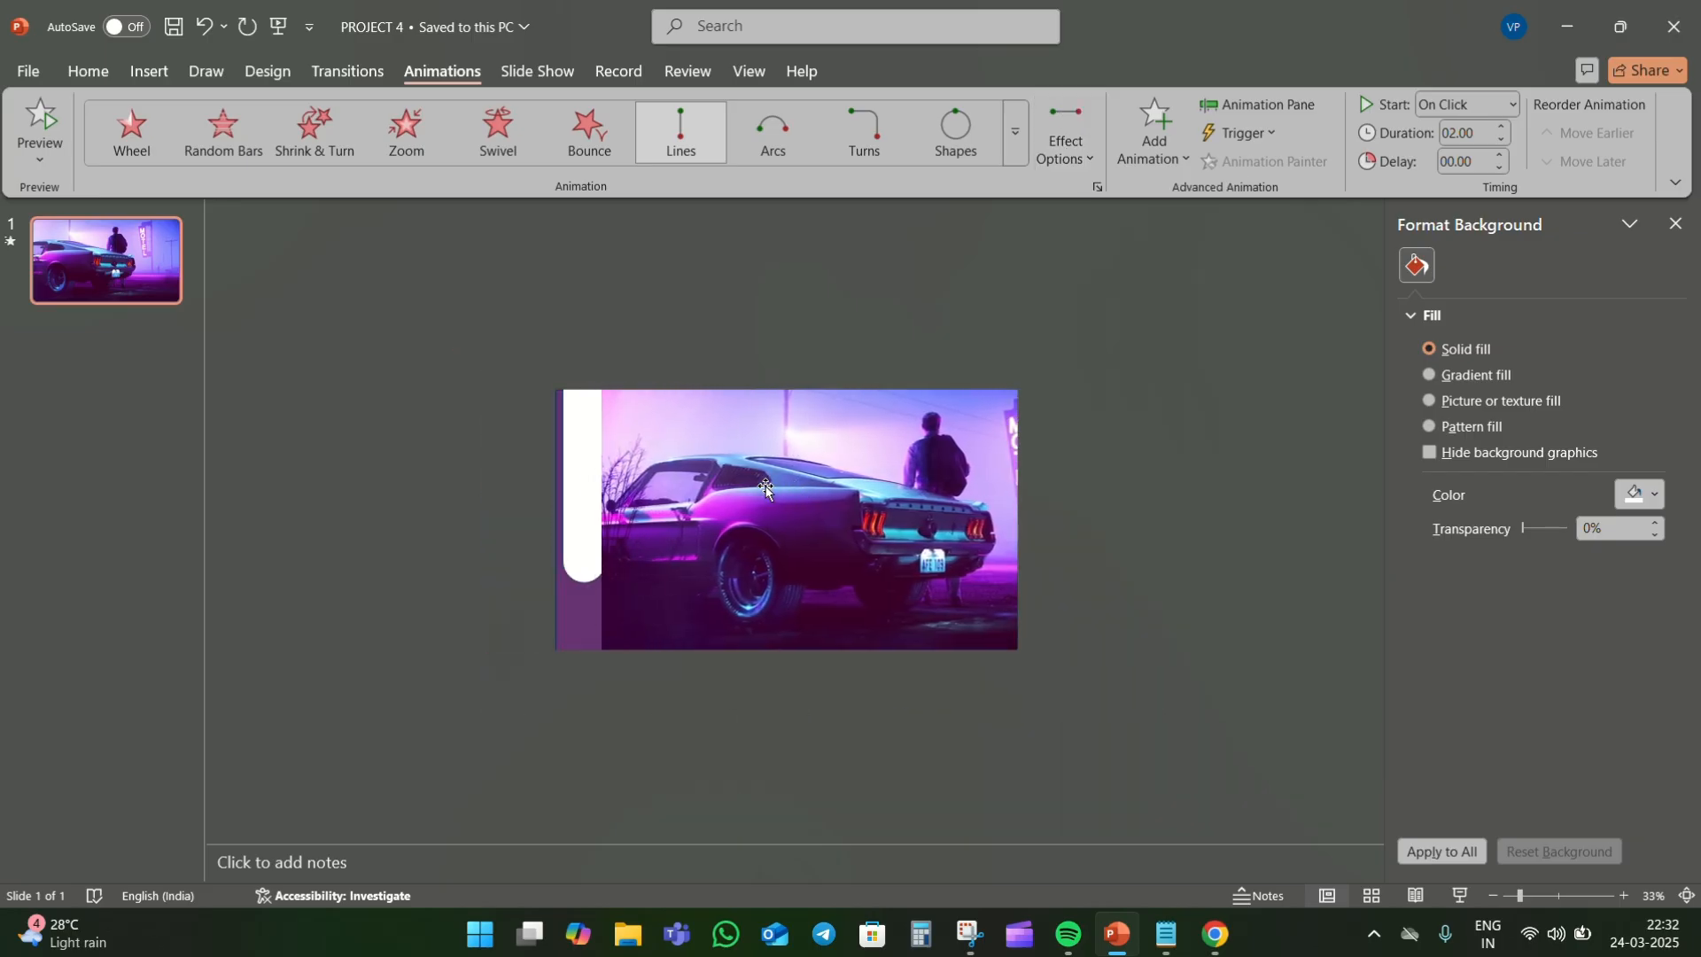
- Shorten the picture's motion path to about half its length and preview the animation
{"action": "left_click", "coordinate": [862, 505]}
{"action": "left_click_drag", "start_coordinate": [865, 498], "coordinate": [803, 499]}
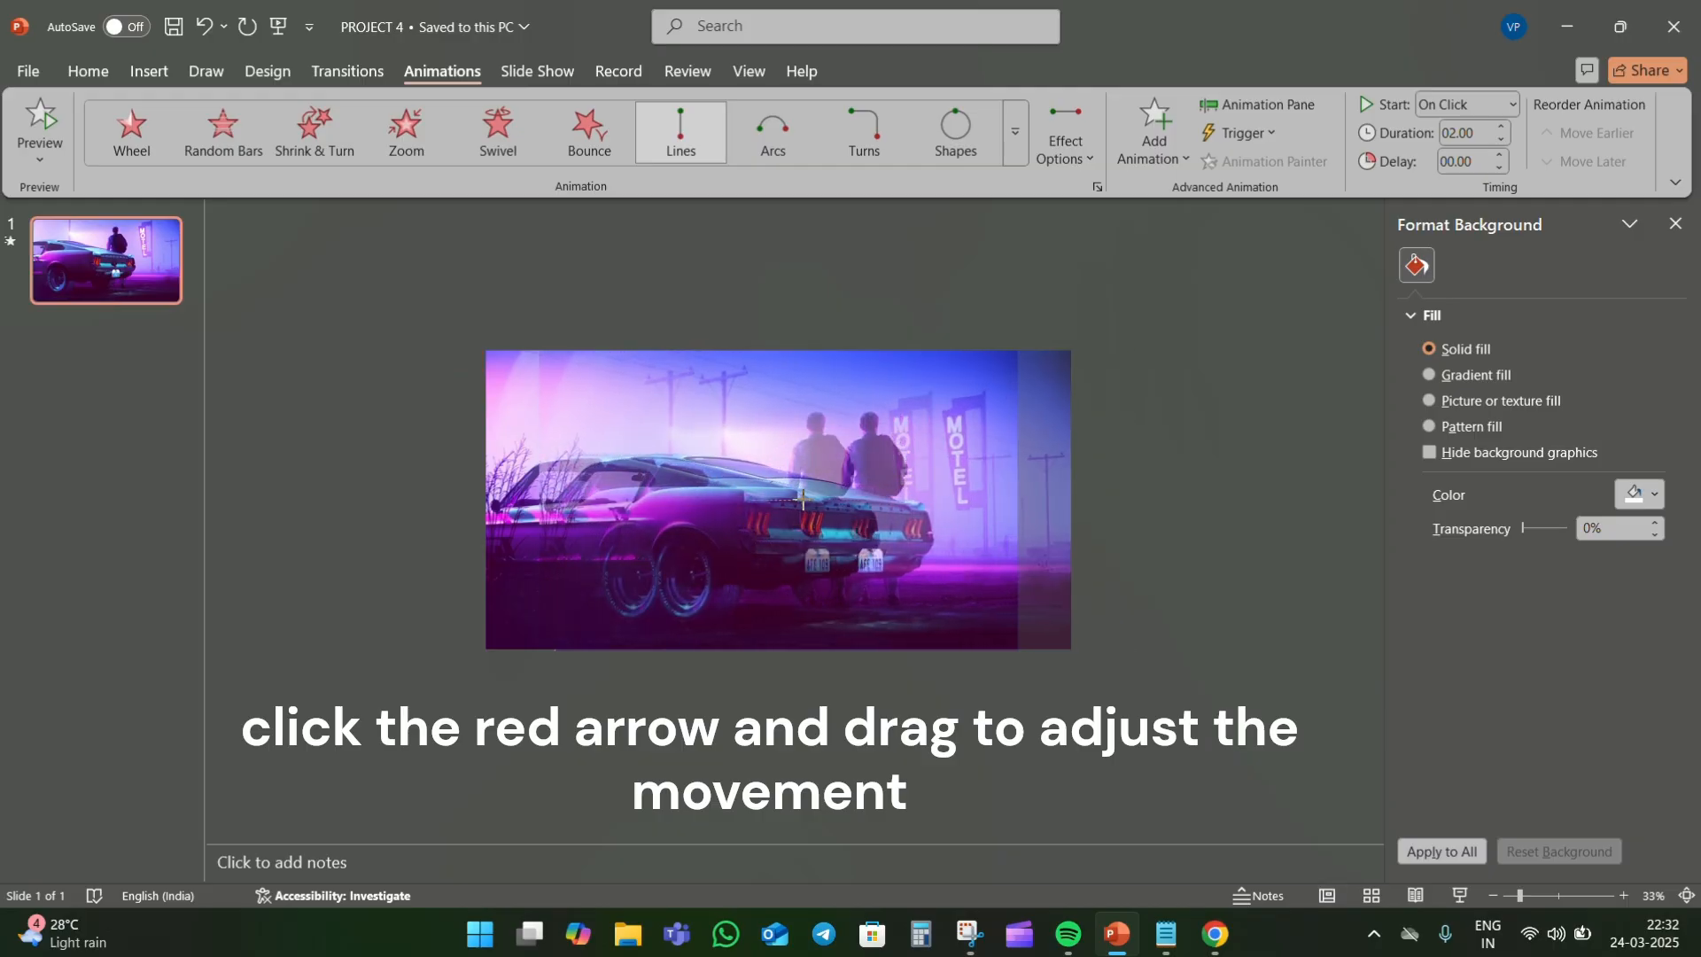
{"action": "left_click", "coordinate": [1219, 470]}
{"action": "left_click", "coordinate": [1264, 110]}
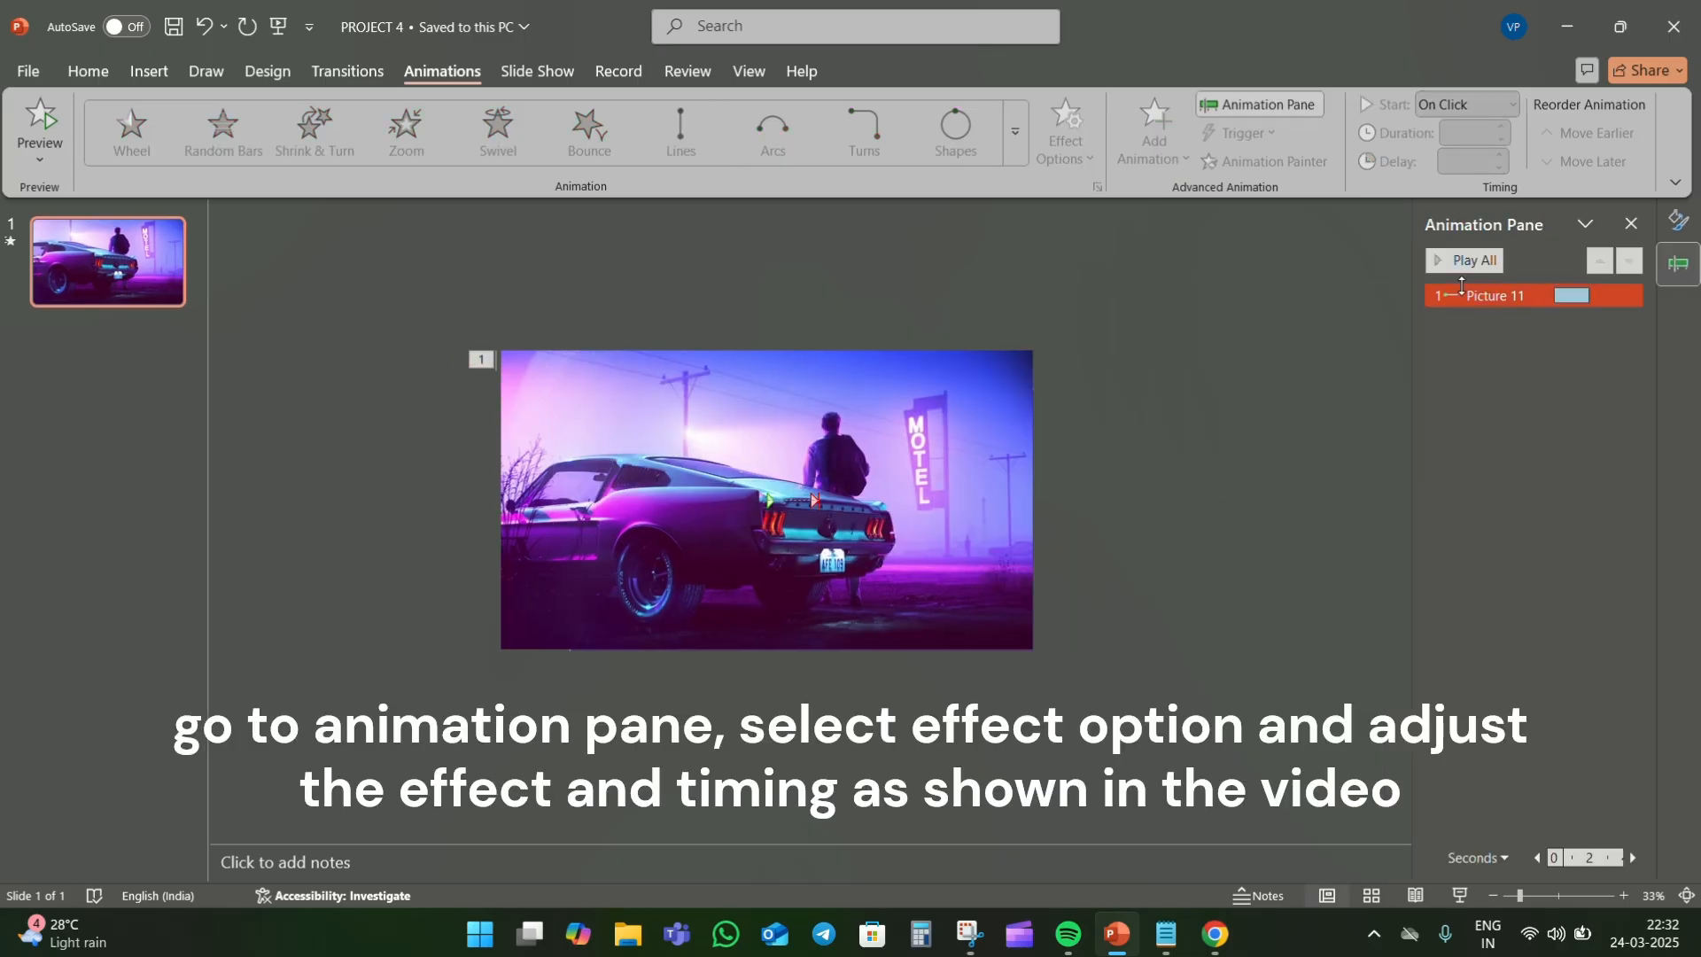
{"action": "left_click", "coordinate": [1450, 263]}
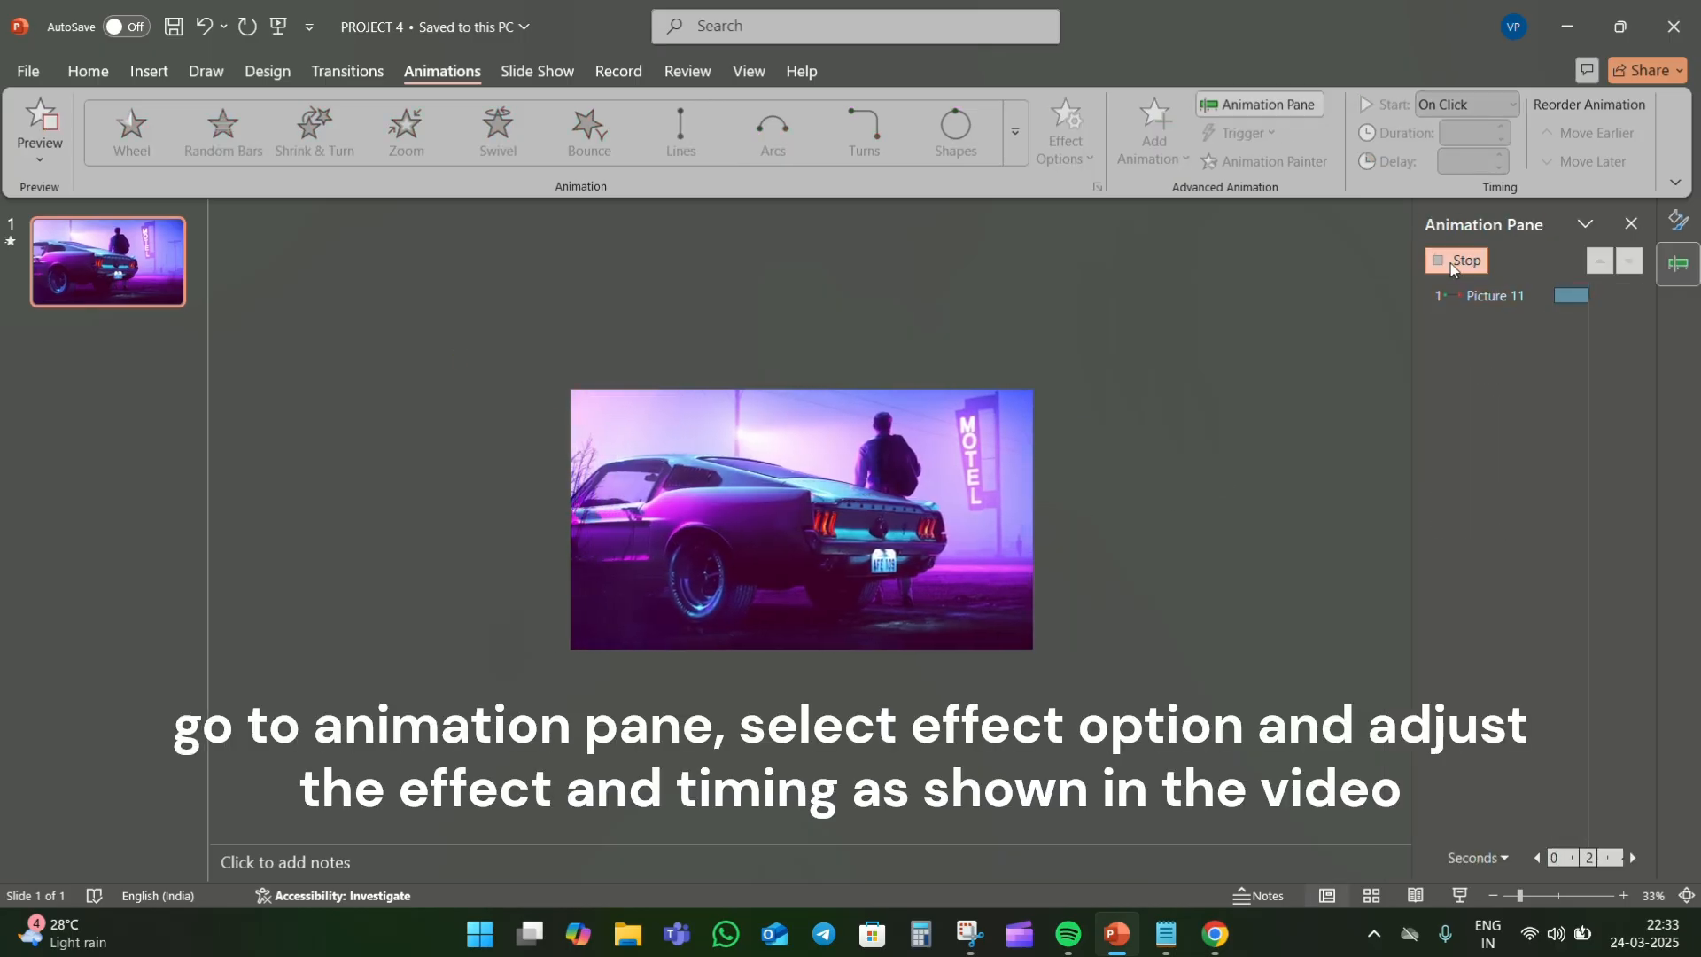
- Set the motion path's smooth start and smooth end to 0 sec and turn on Auto-reverse
{"action": "left_click", "coordinate": [1637, 295]}
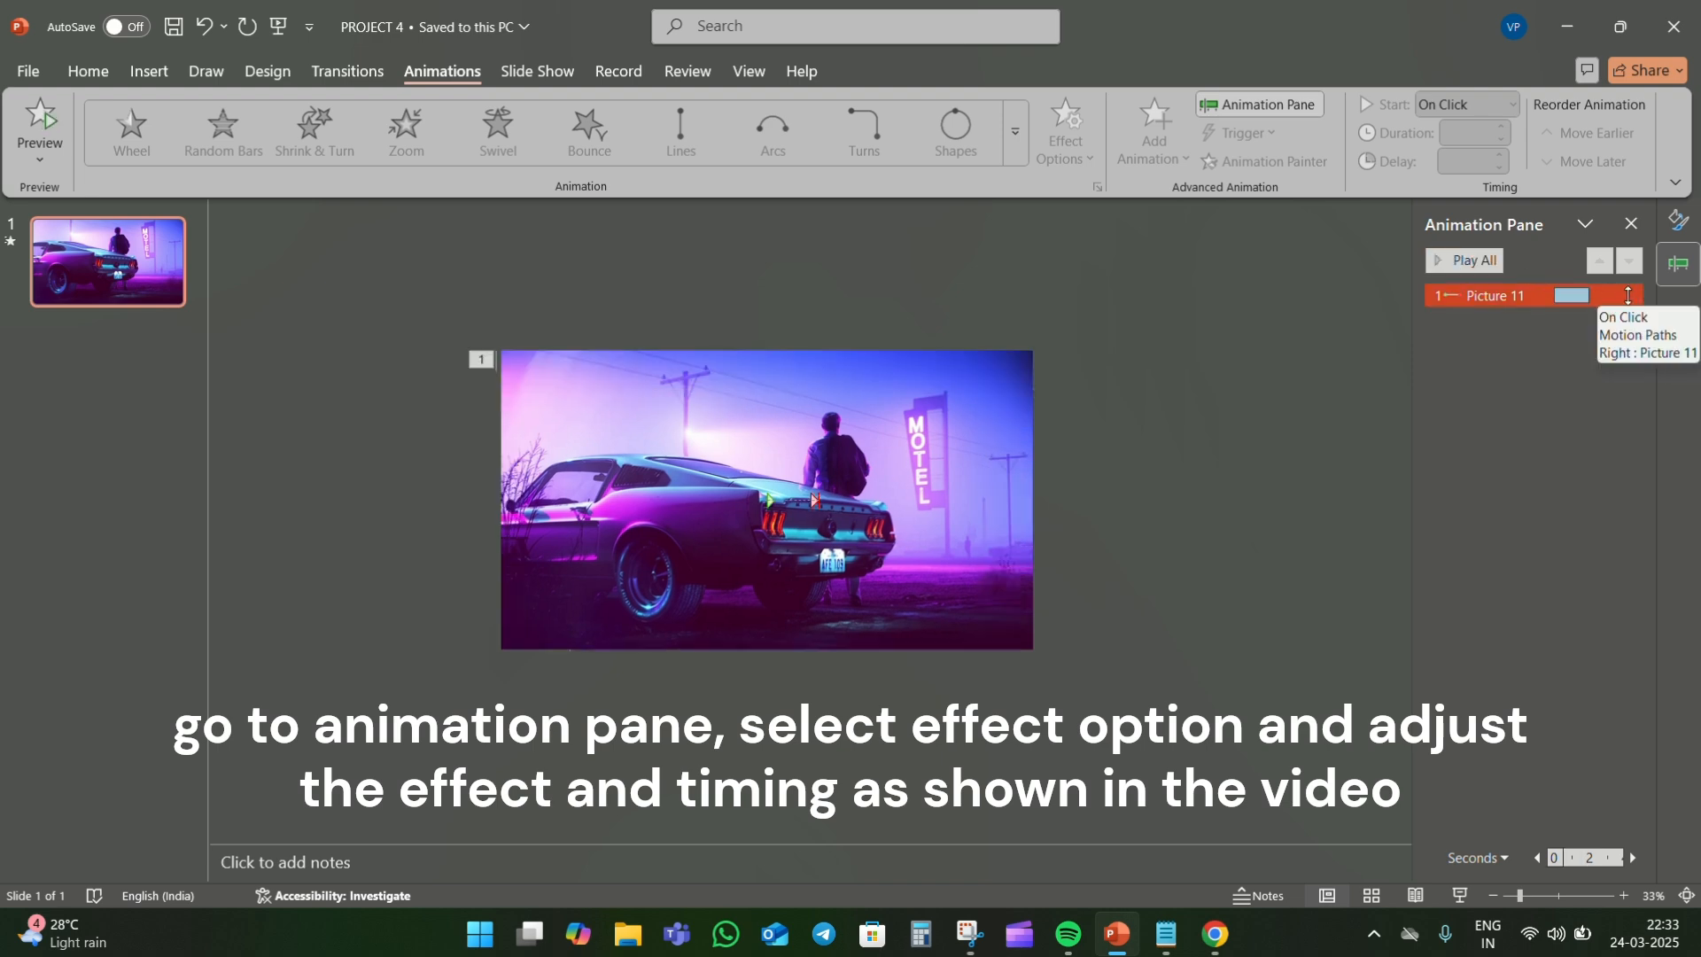
{"action": "left_click", "coordinate": [1532, 292]}
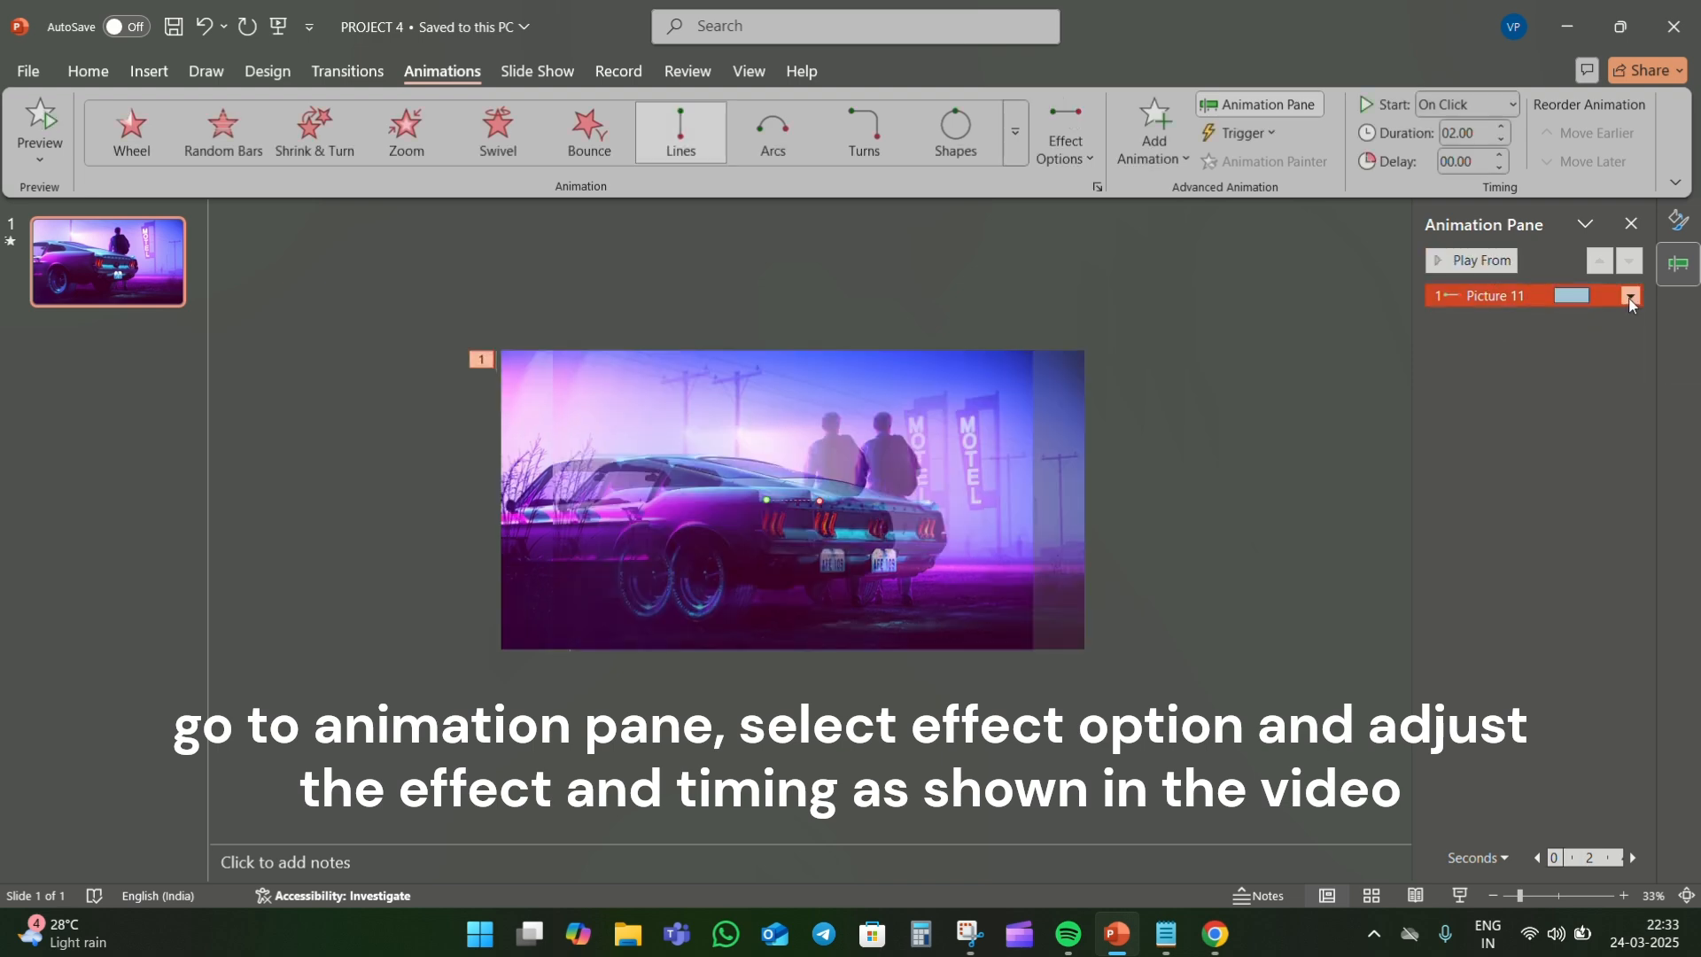
{"action": "left_click", "coordinate": [1632, 296]}
{"action": "left_click", "coordinate": [1578, 398]}
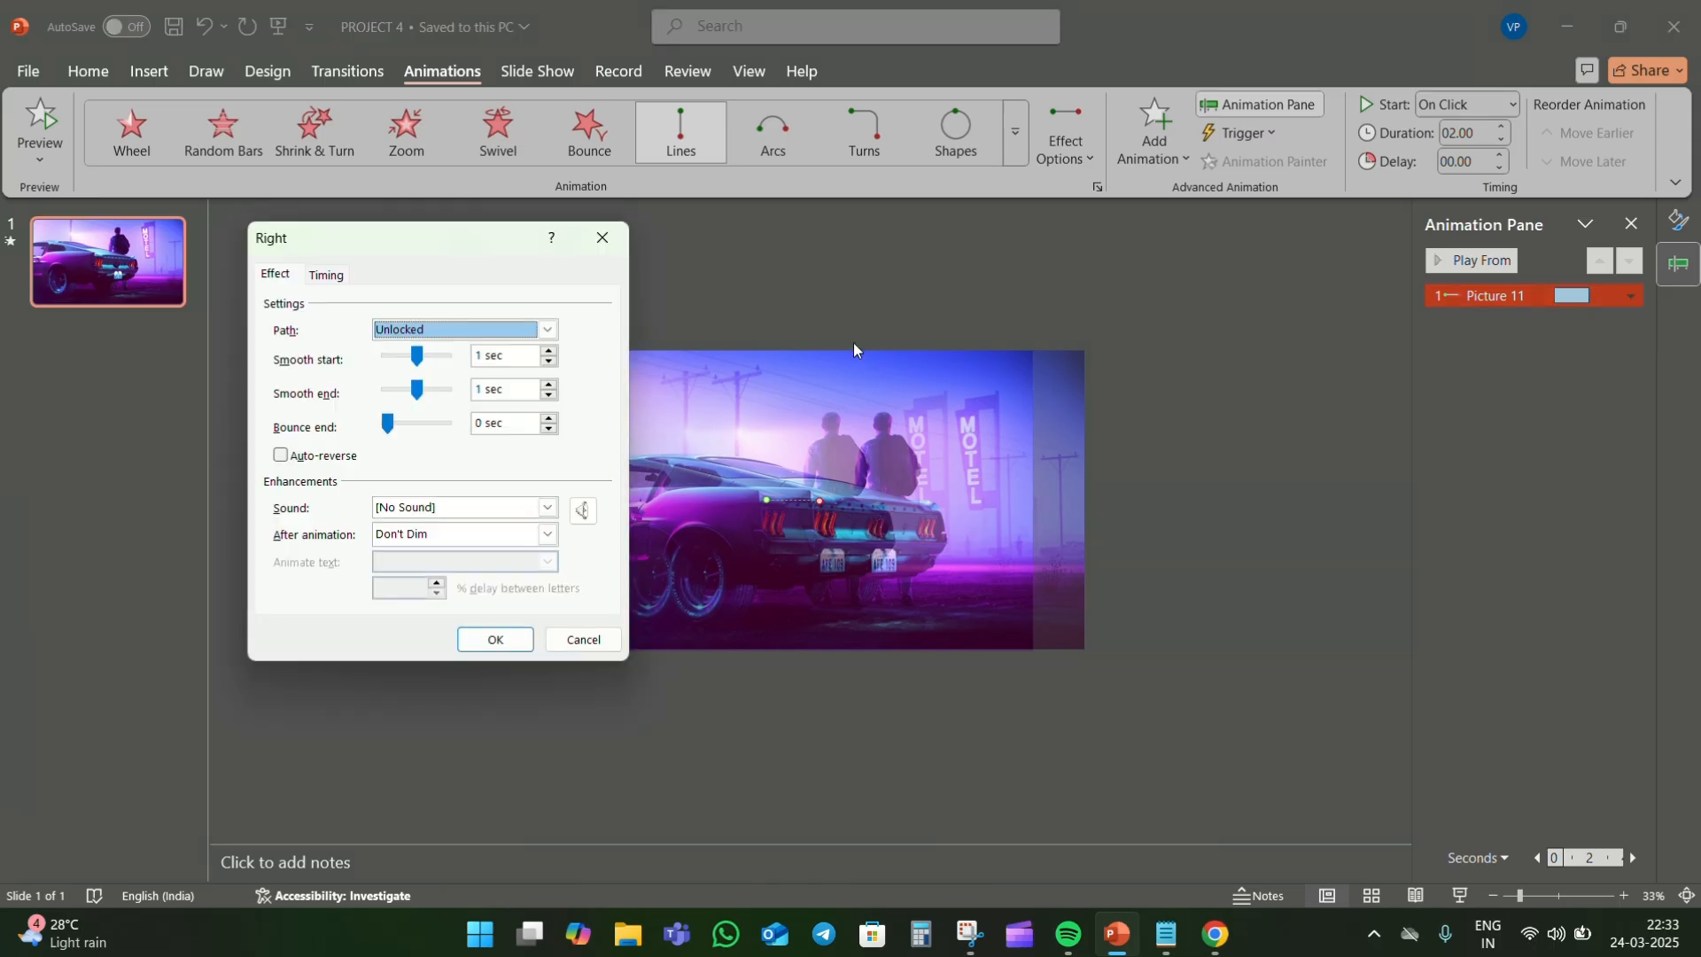
{"action": "left_click_drag", "start_coordinate": [416, 358], "coordinate": [391, 390]}
{"action": "left_click", "coordinate": [280, 458]}
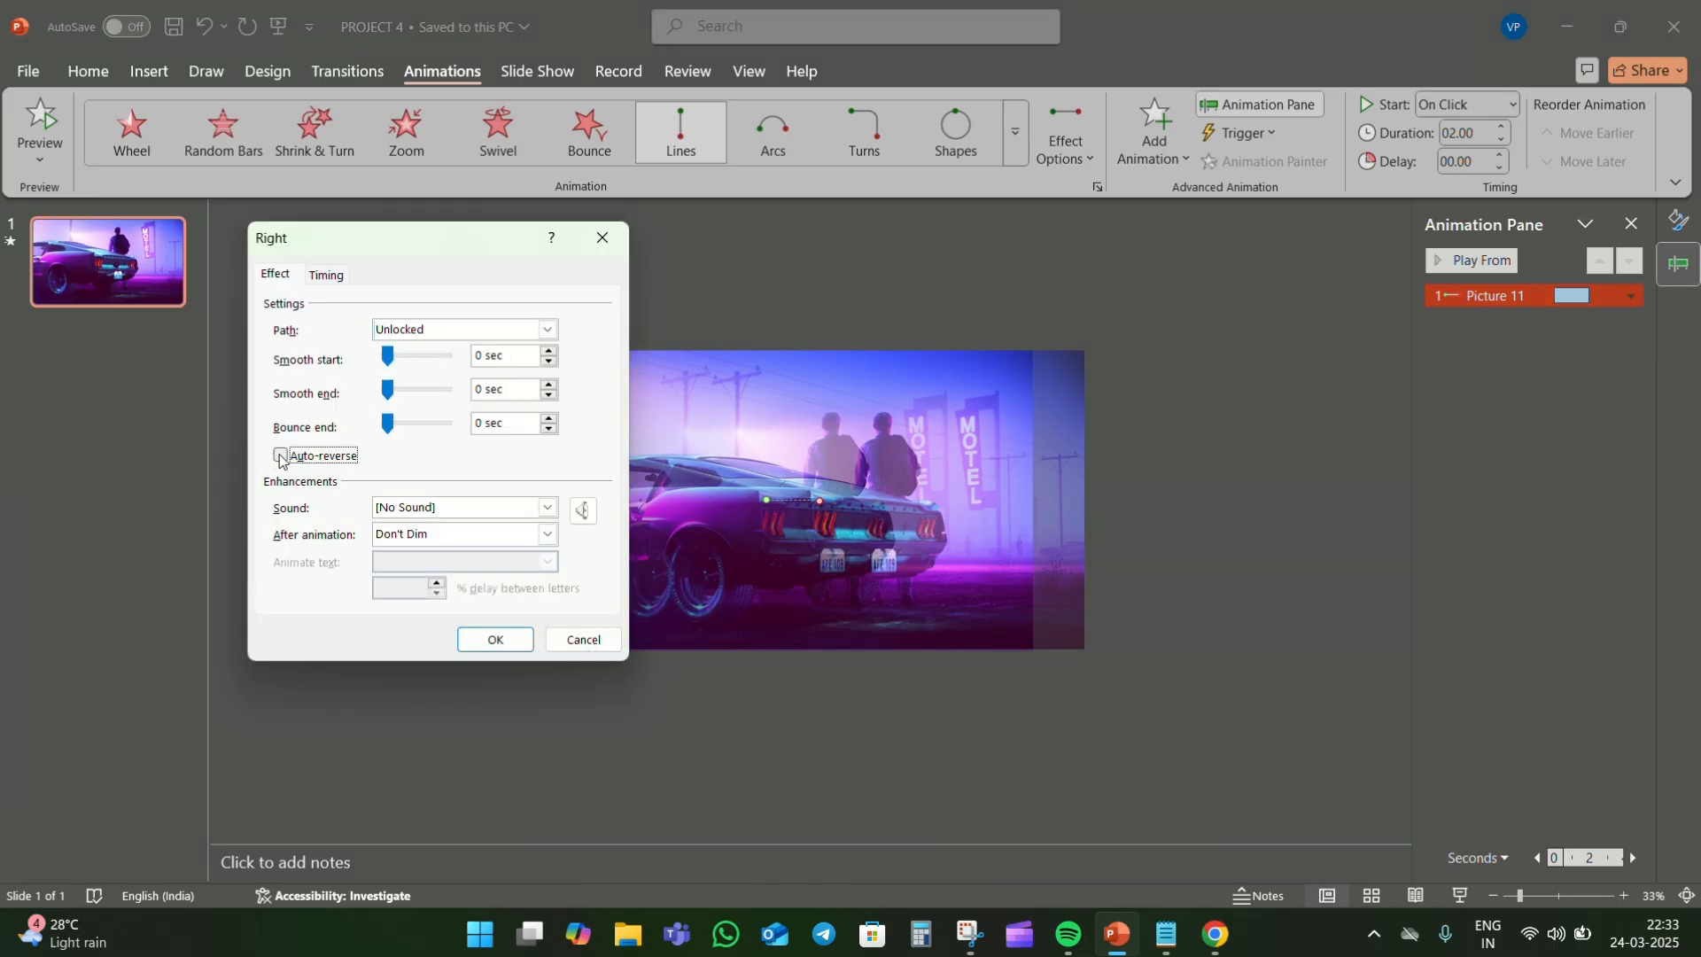
- Set the car picture's motion path to start With Previous and repeat Until End of Slide
{"action": "left_click", "coordinate": [325, 276]}
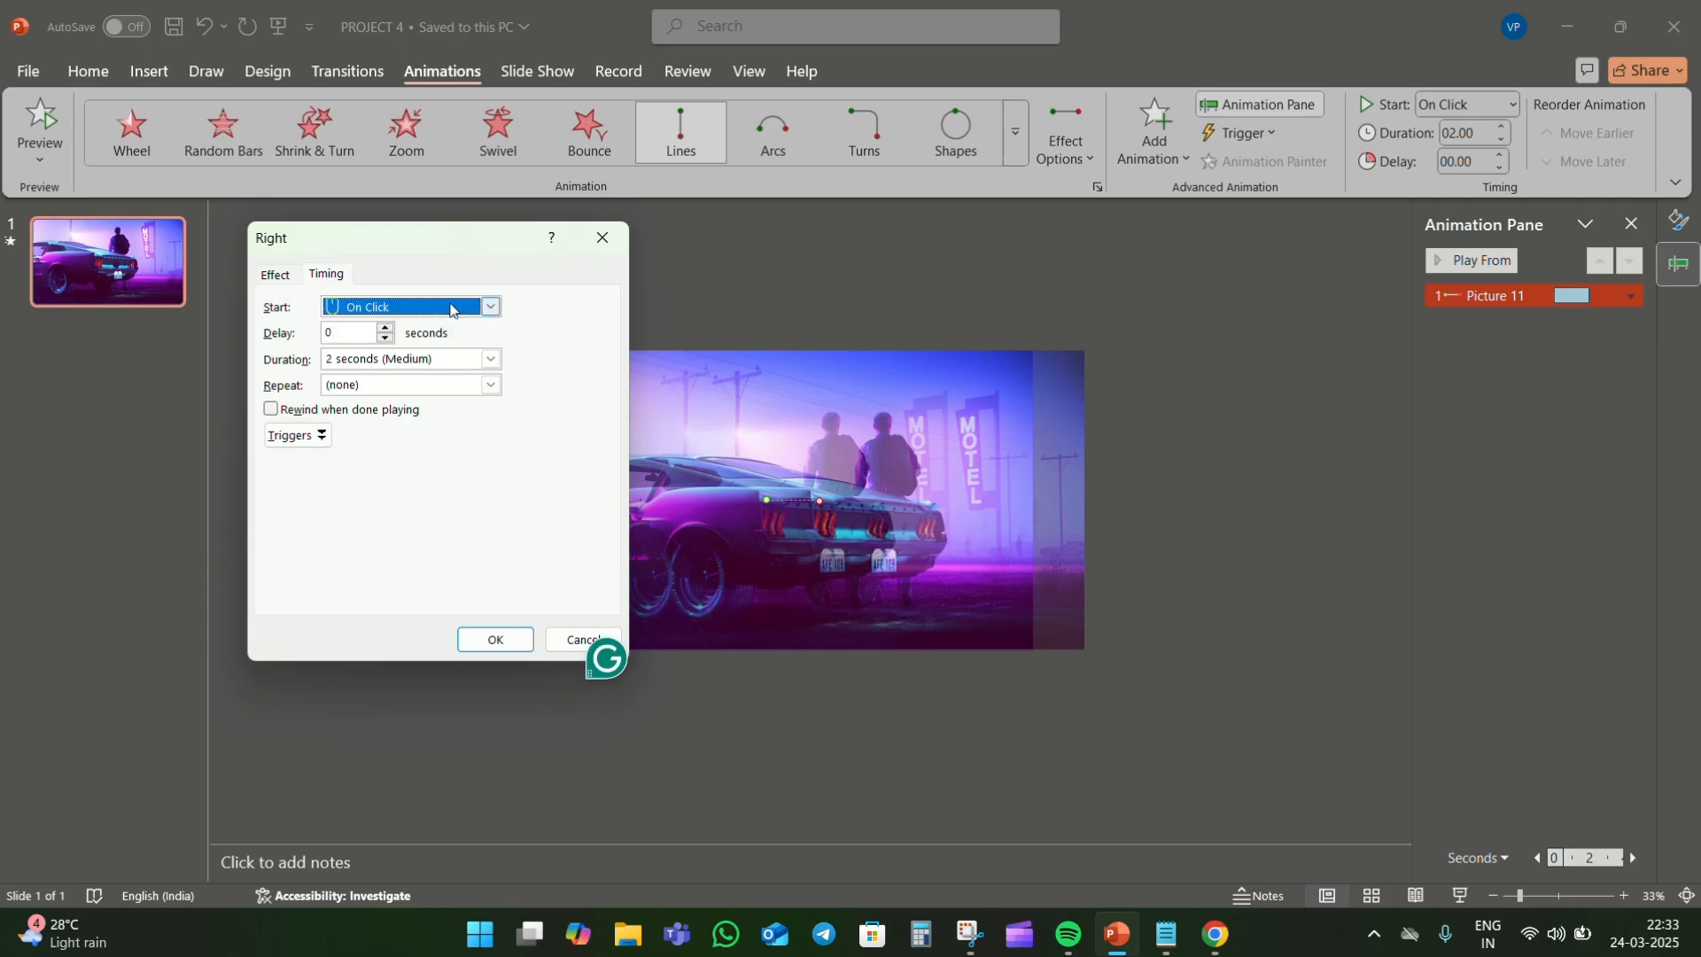
{"action": "left_click", "coordinate": [490, 307]}
{"action": "left_click", "coordinate": [440, 348]}
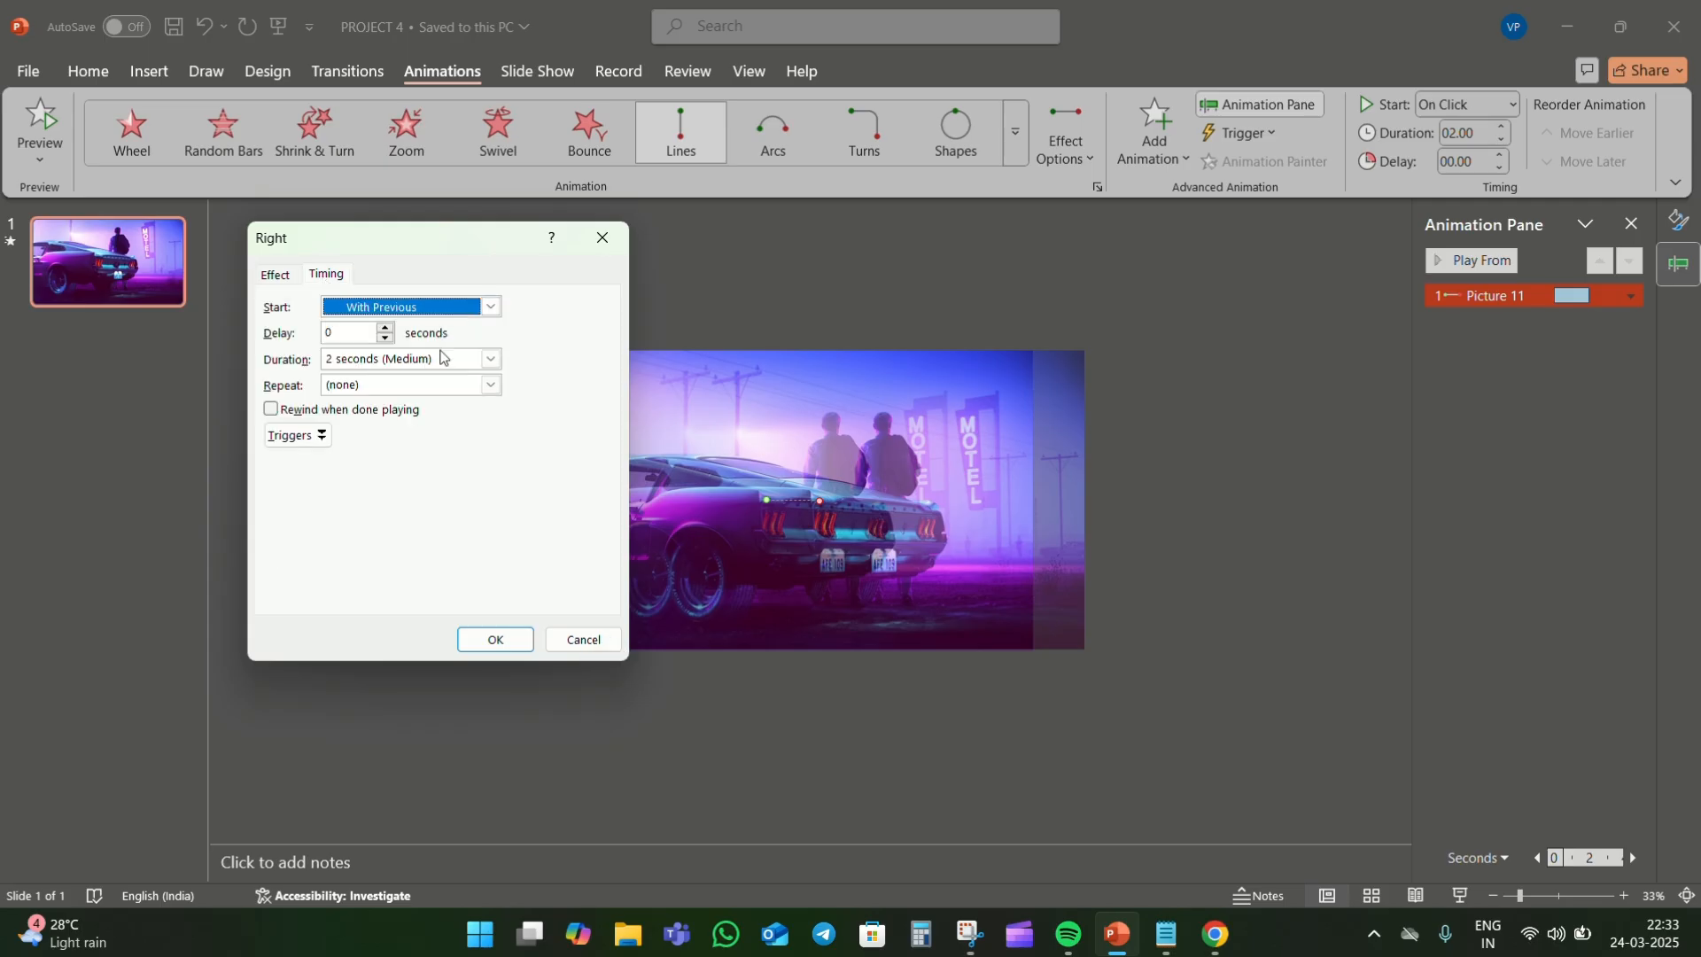
{"action": "left_click", "coordinate": [488, 386]}
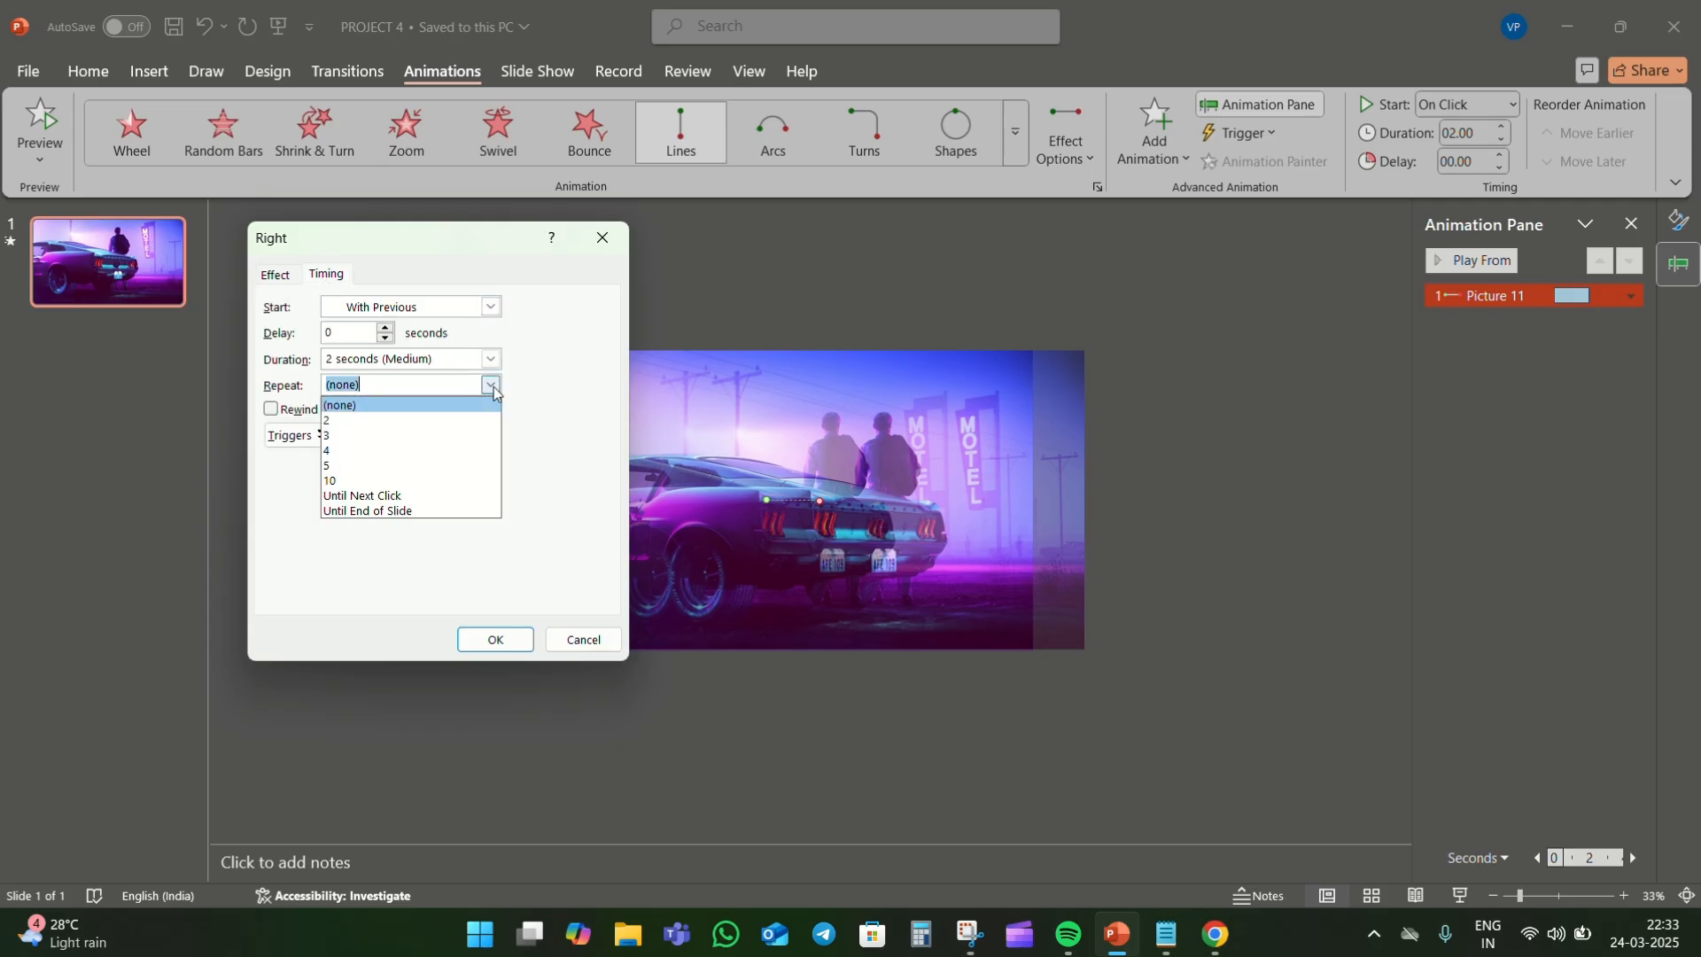
{"action": "left_click", "coordinate": [460, 512]}
{"action": "left_click", "coordinate": [493, 639]}
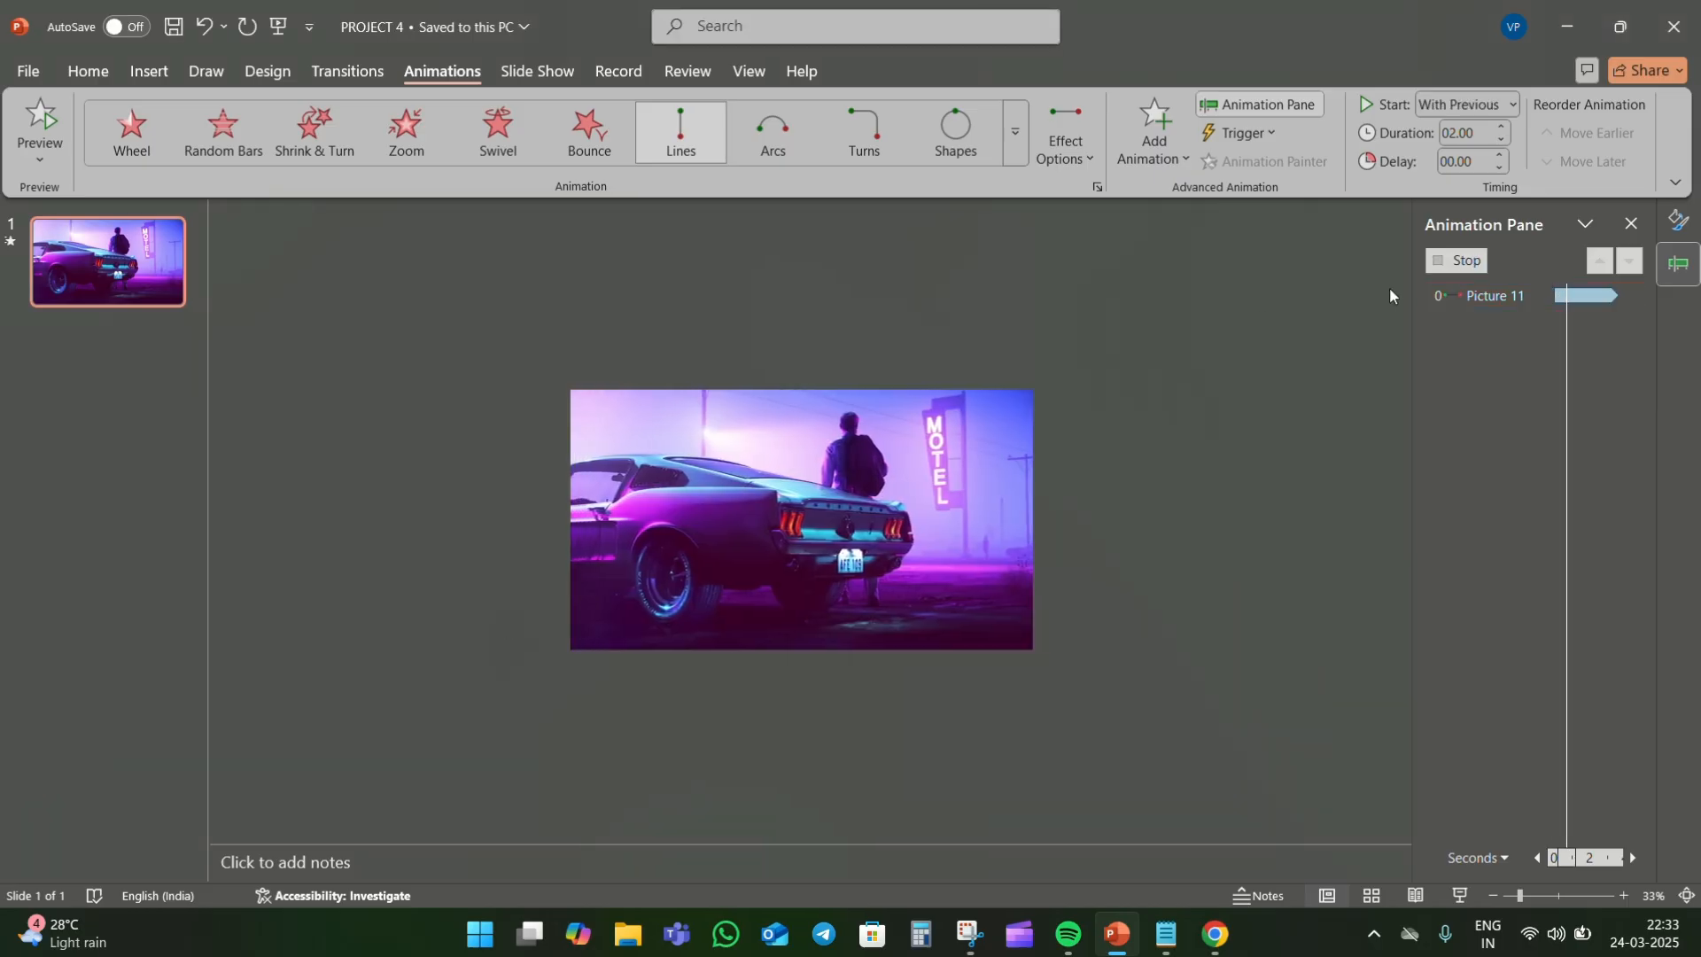
- Set the motion path's duration to 15 seconds and send the car picture to the back
{"action": "left_click", "coordinate": [1474, 133]}
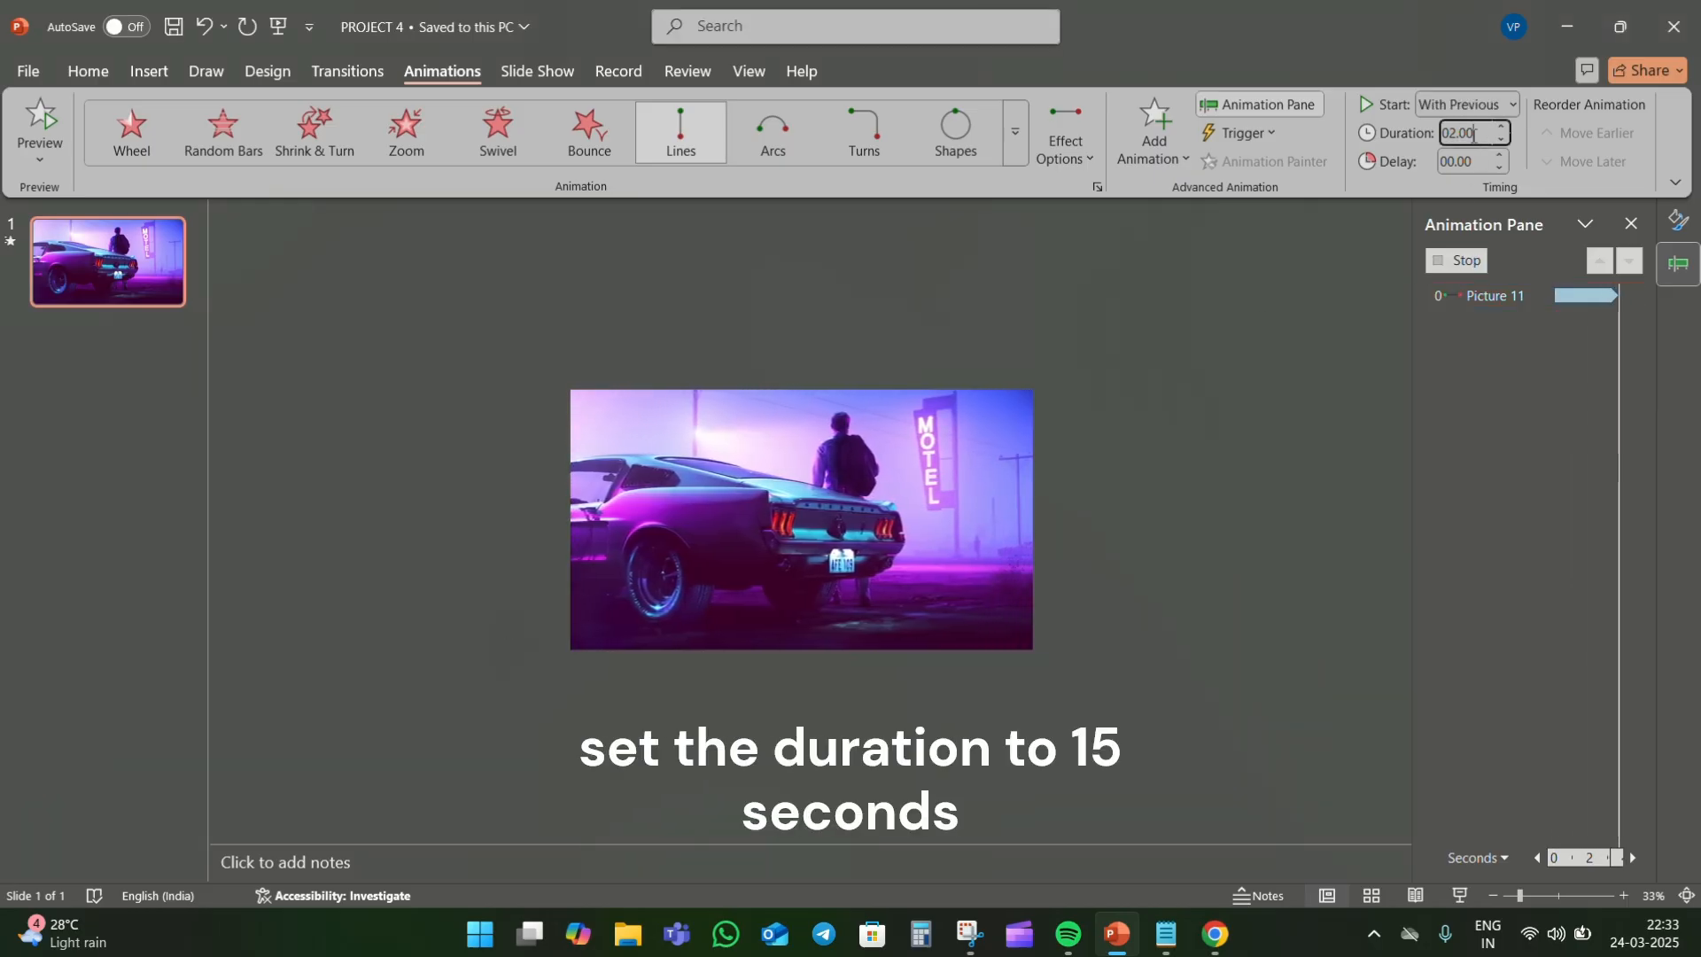
{"action": "left_click_drag", "start_coordinate": [1475, 133], "coordinate": [1433, 140]}
{"action": "type", "text": "15"}
{"action": "left_click", "coordinate": [1328, 328]}
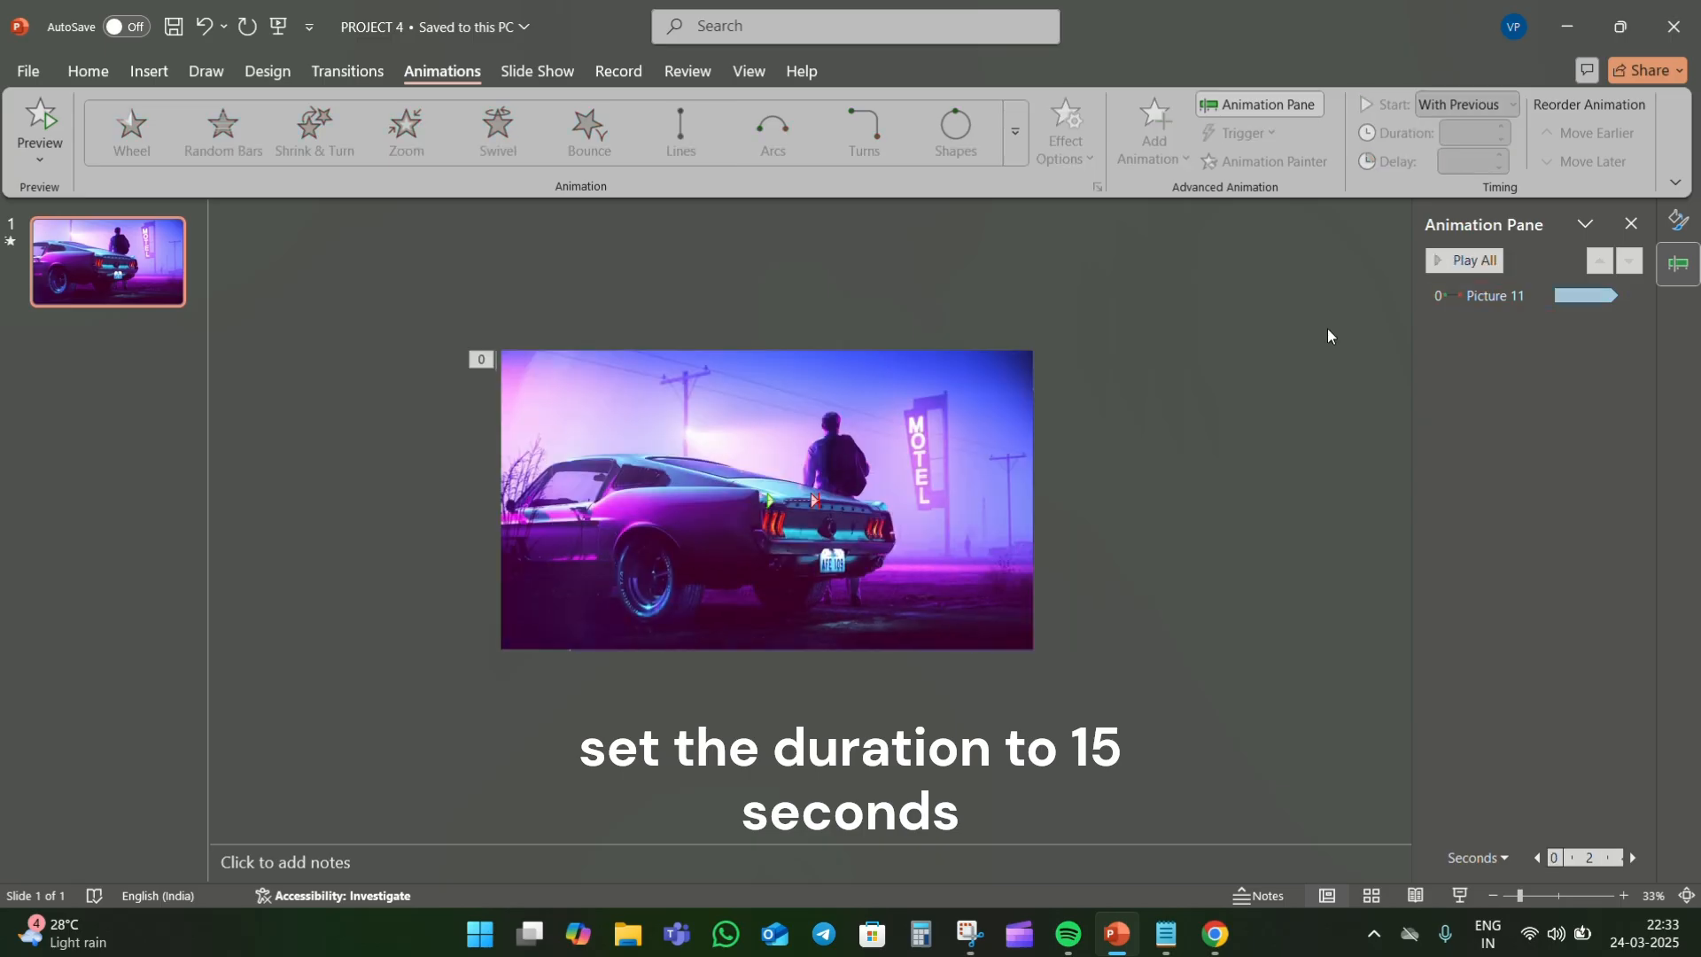
{"action": "right_click", "coordinate": [697, 432]}
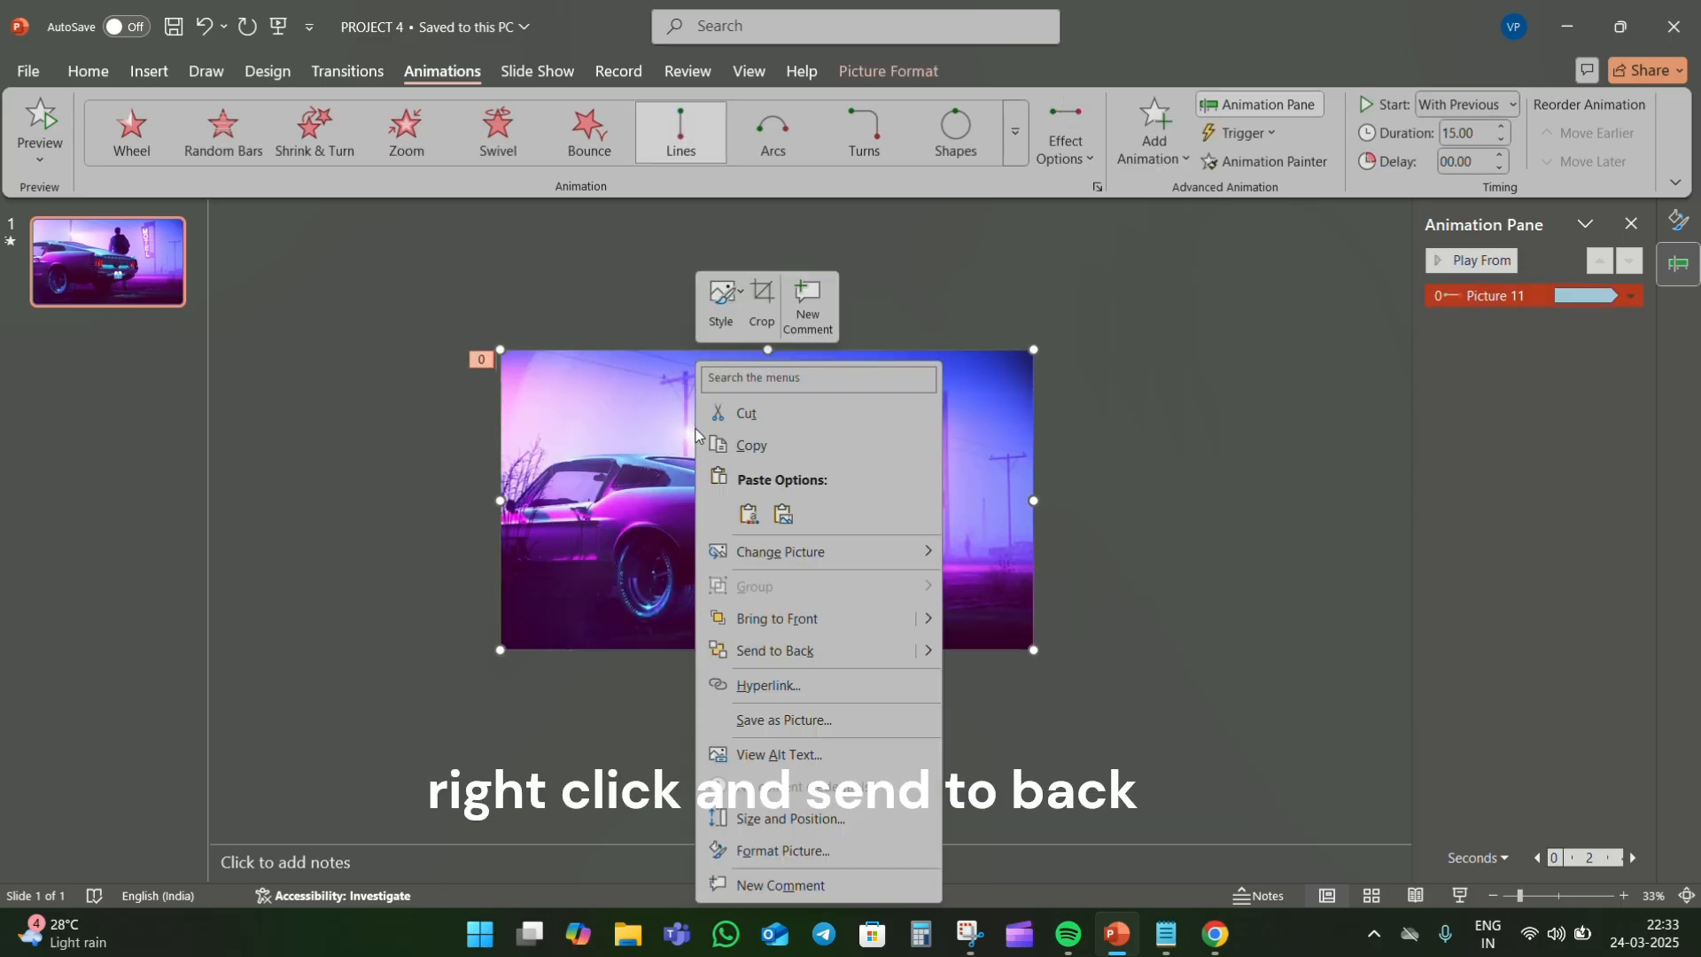
{"action": "left_click", "coordinate": [776, 656]}
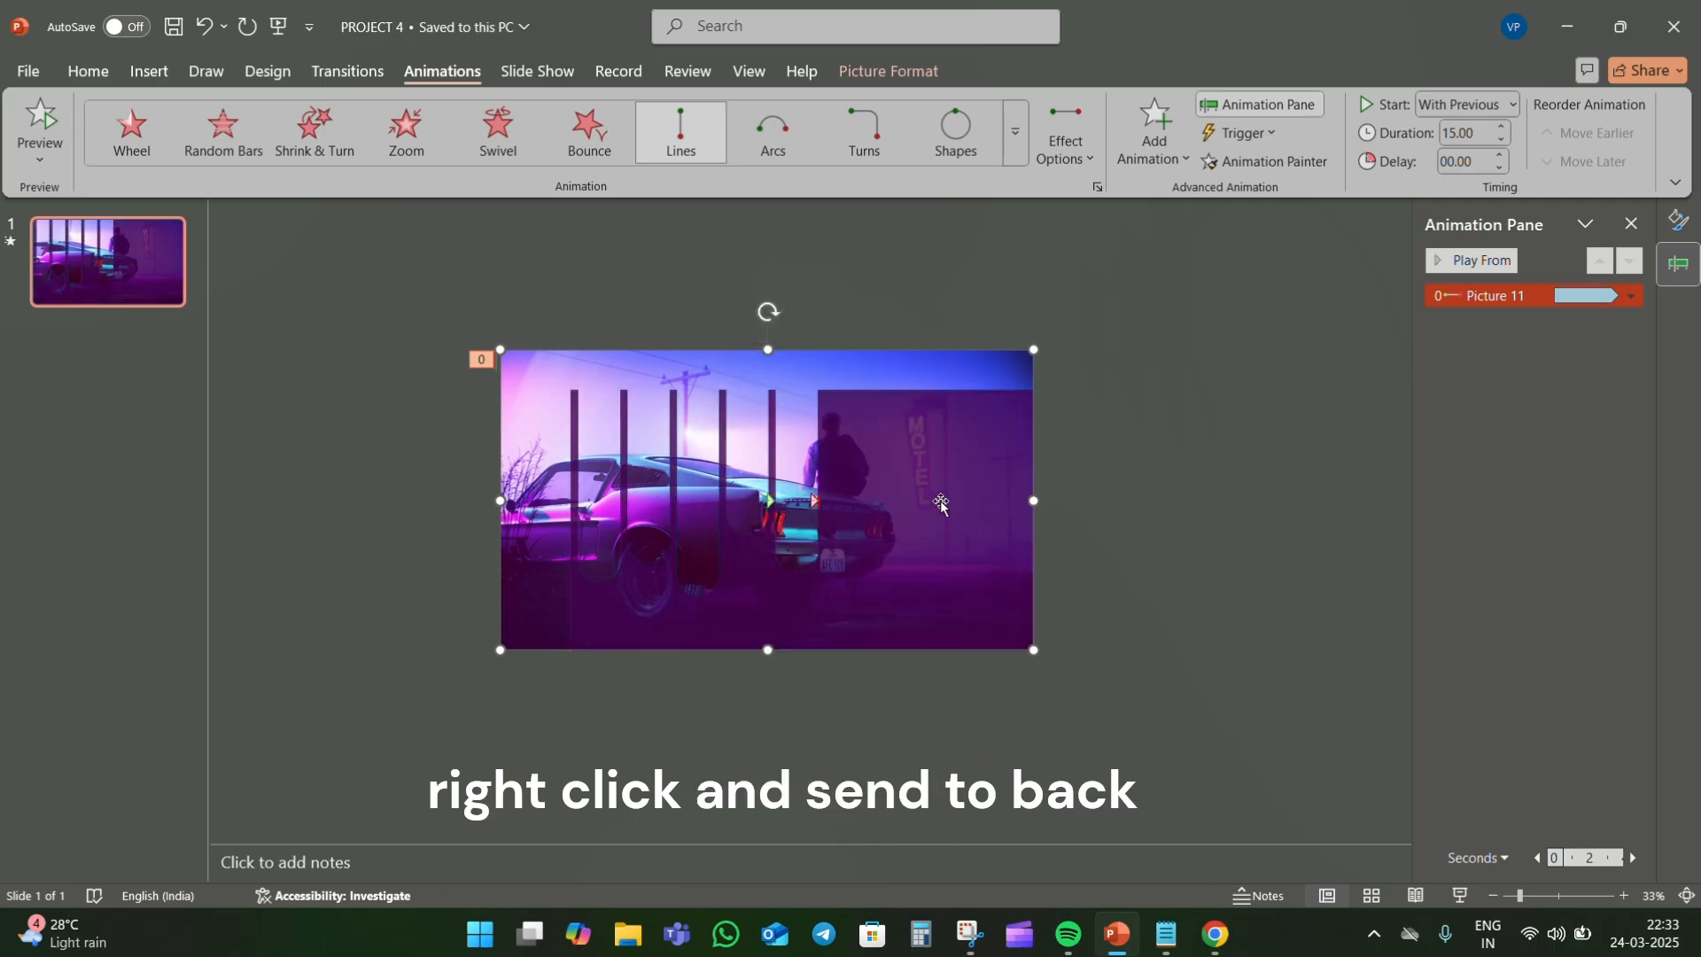
- Insert a text box over the purple overlay's solid area and fill it with the New York City paragraph copied from Notepad
{"action": "left_click", "coordinate": [149, 71]}
{"action": "left_click", "coordinate": [883, 133]}
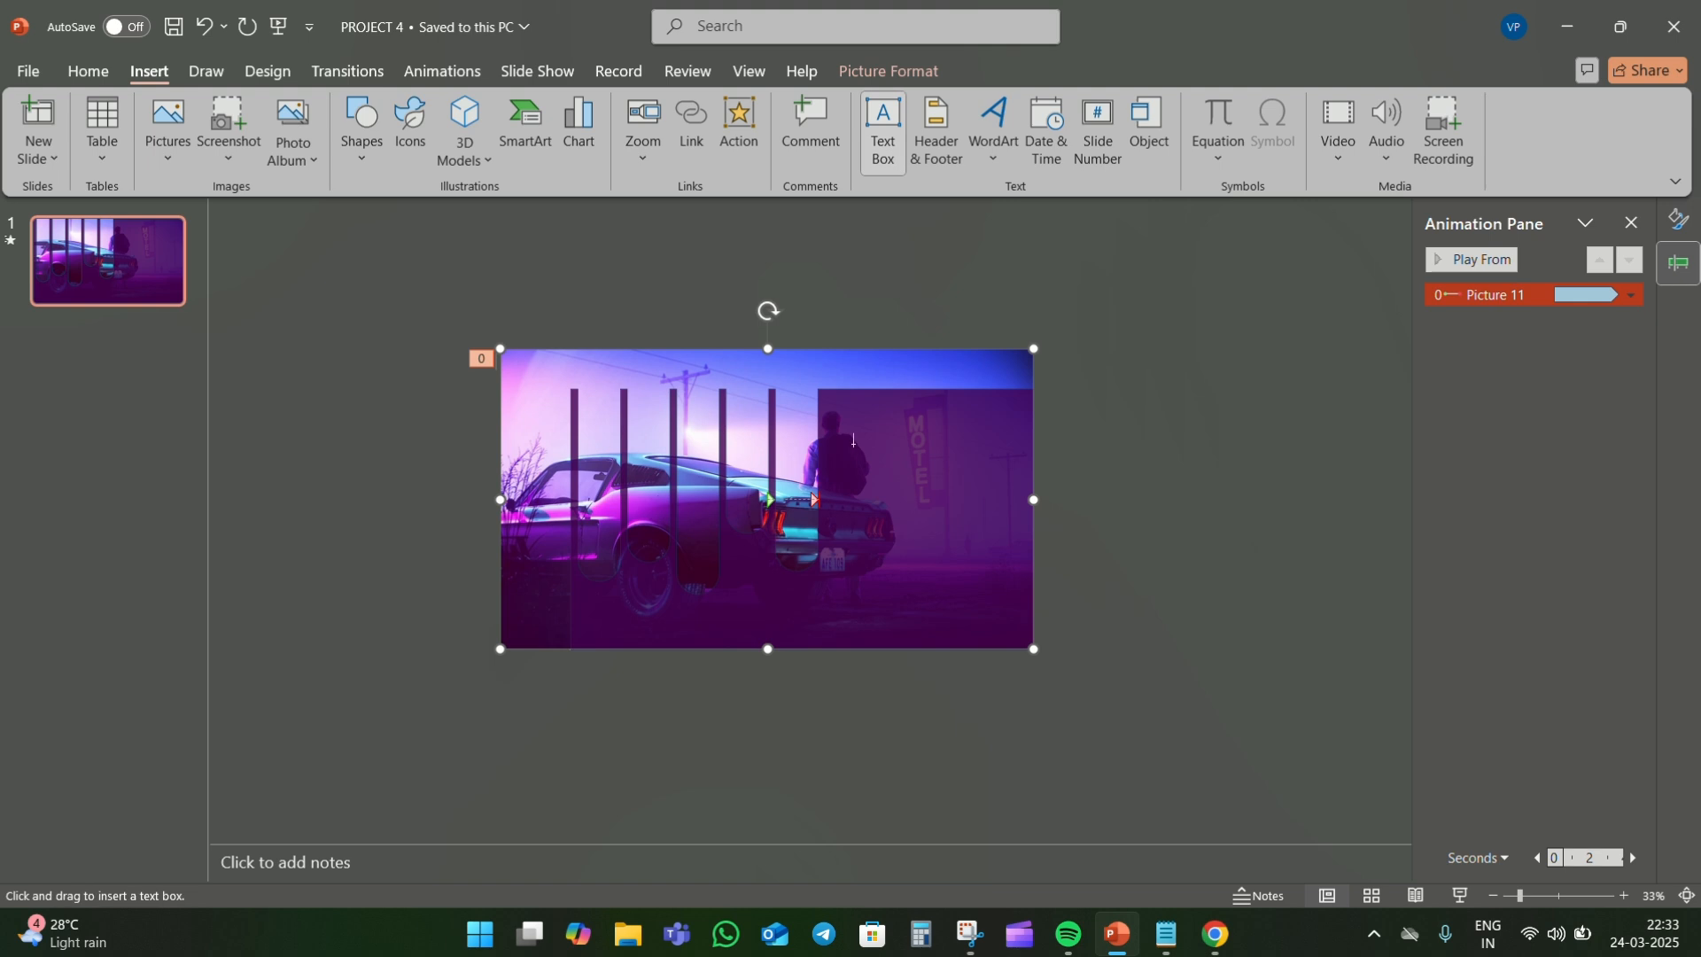
{"action": "left_click_drag", "start_coordinate": [853, 440], "coordinate": [1137, 611]}
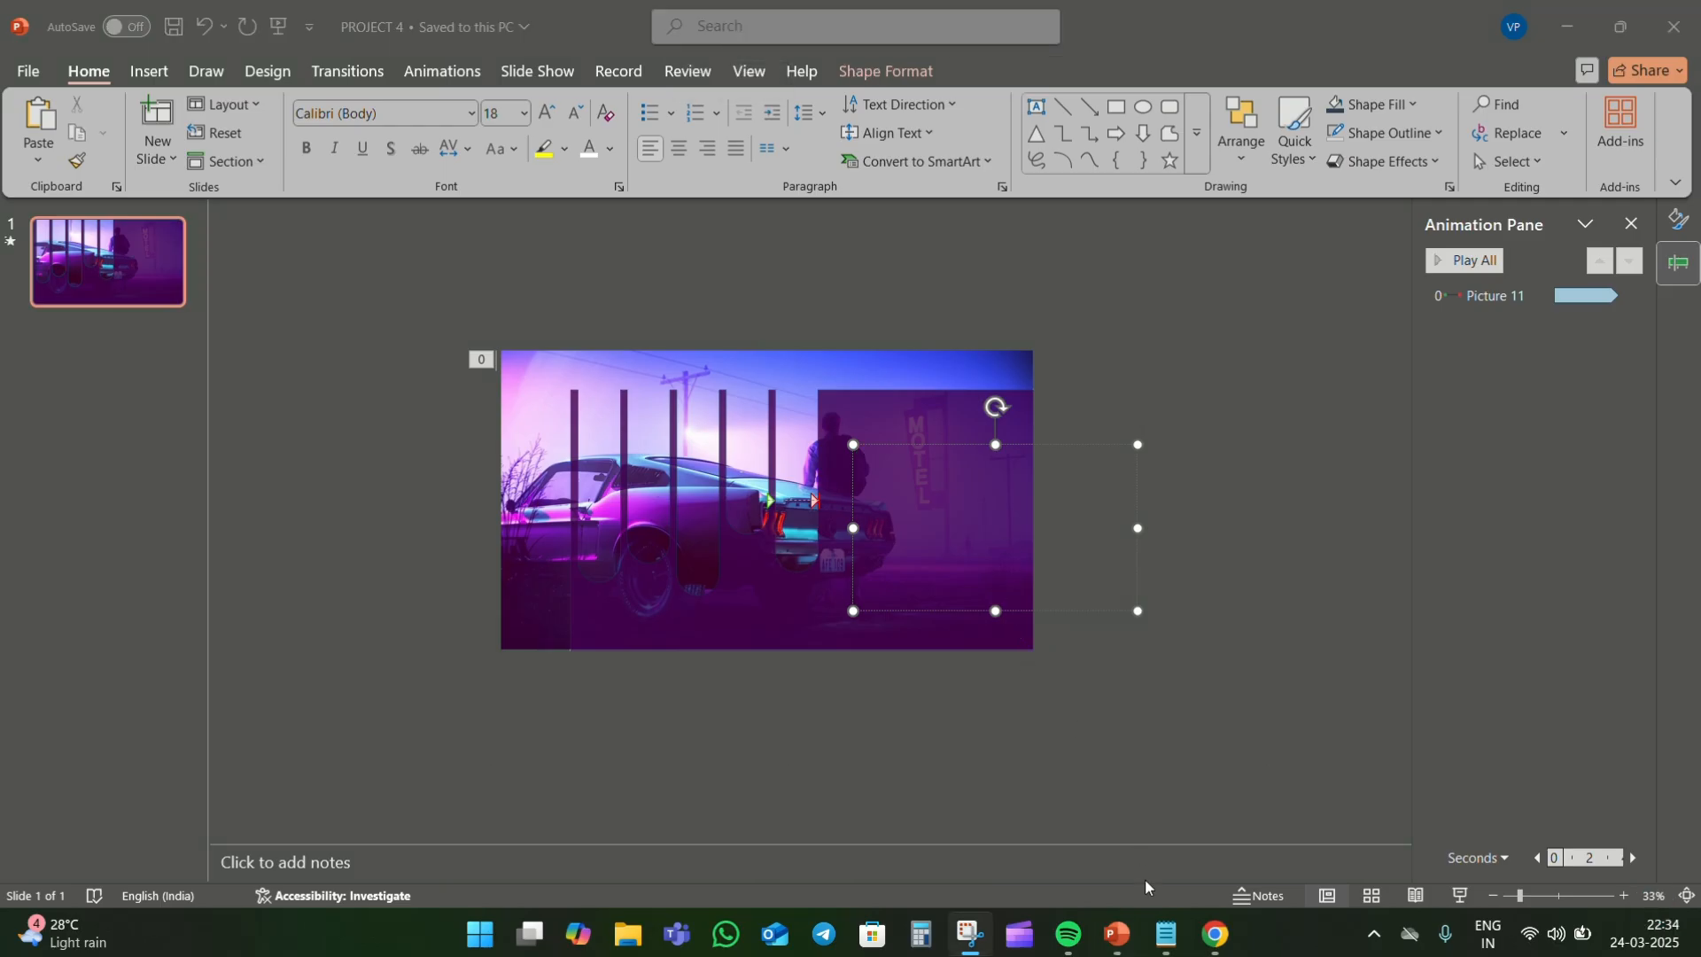
{"action": "left_click", "coordinate": [1166, 935]}
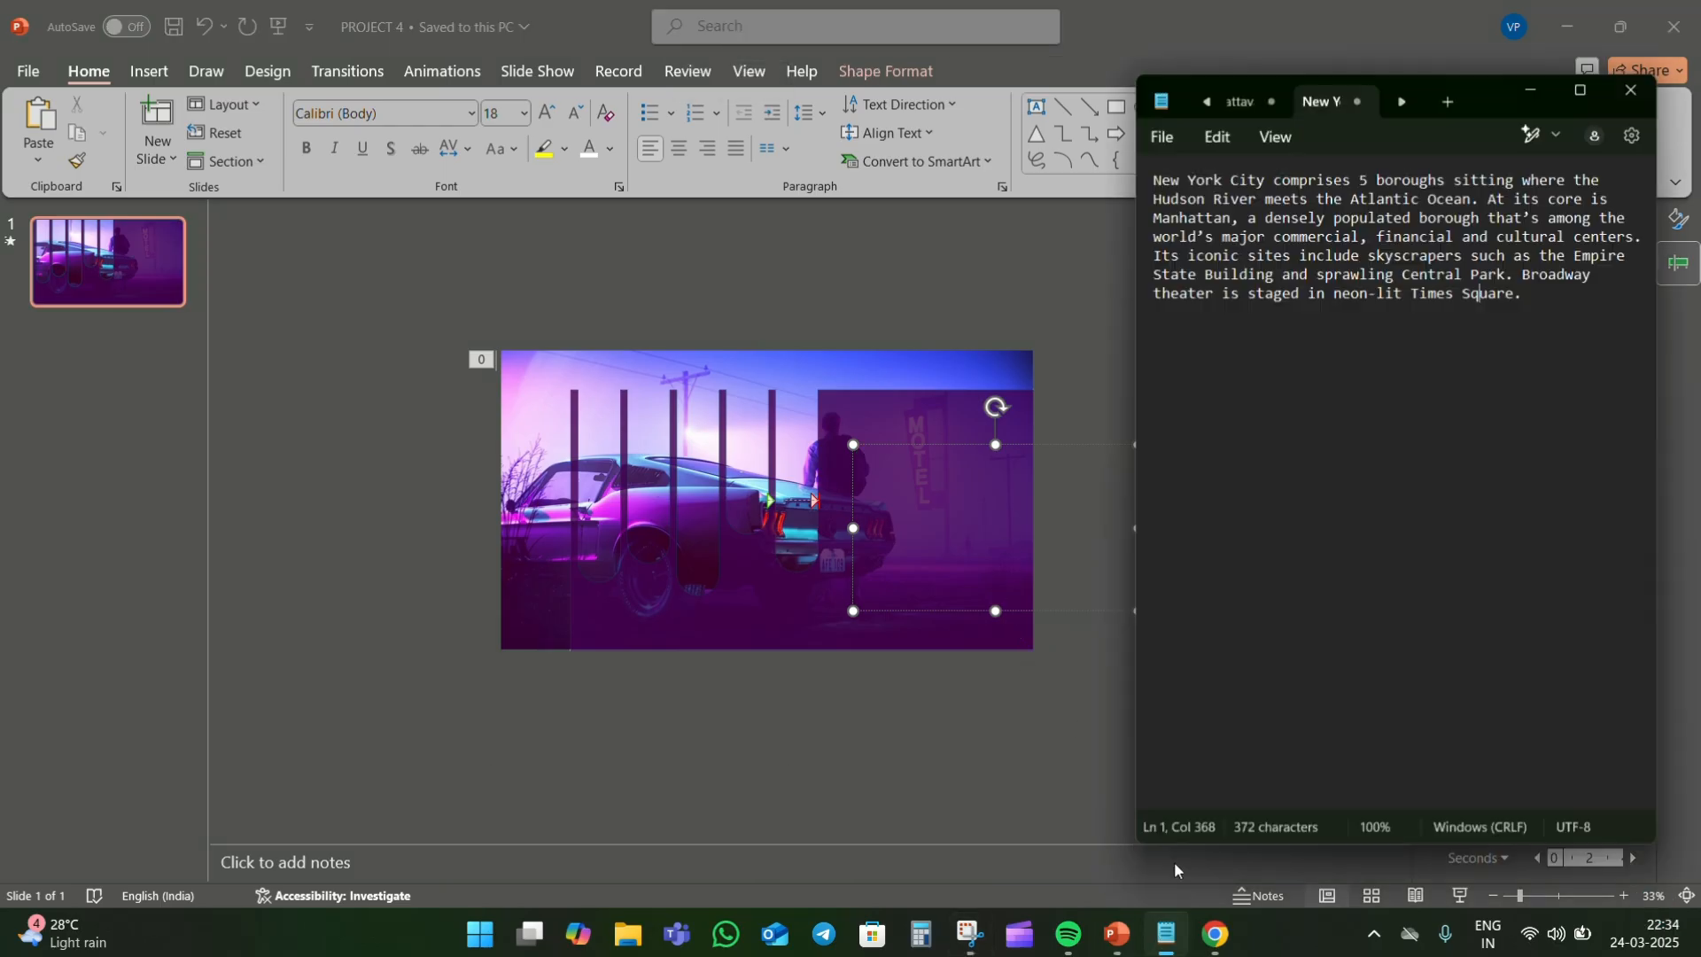
{"action": "left_click_drag", "start_coordinate": [1542, 270], "coordinate": [1156, 153]}
{"action": "key", "text": "ctrl+c"}
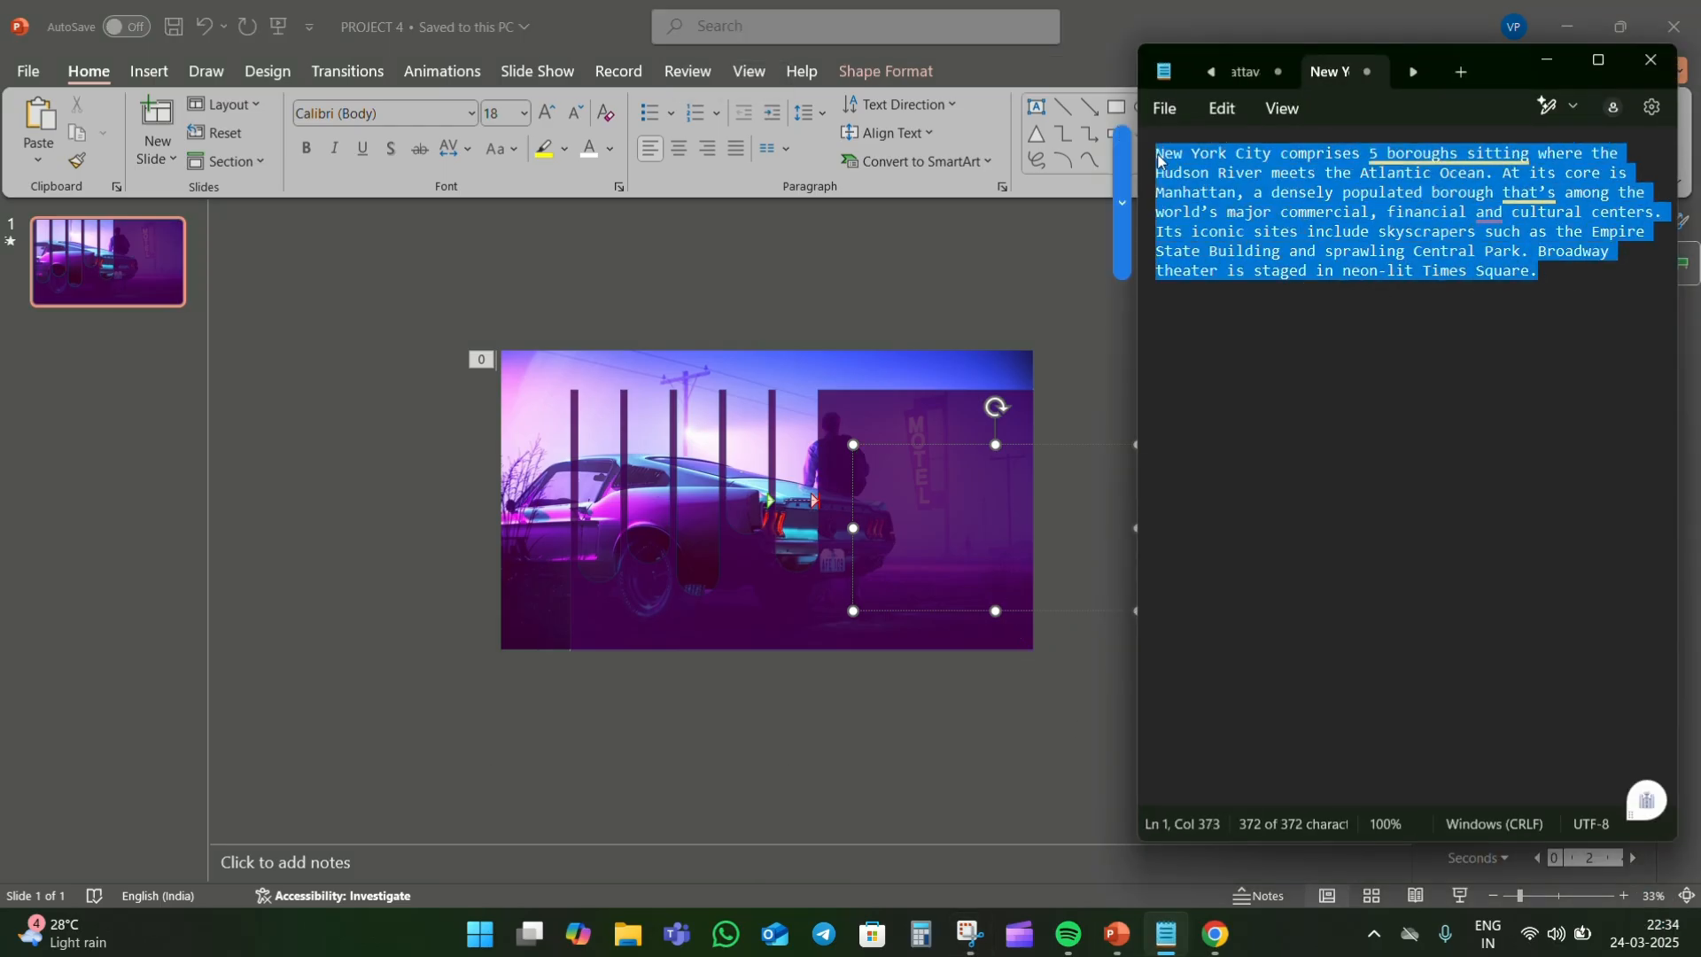
{"action": "left_click", "coordinate": [973, 502]}
{"action": "key", "text": "ctrl+v"}
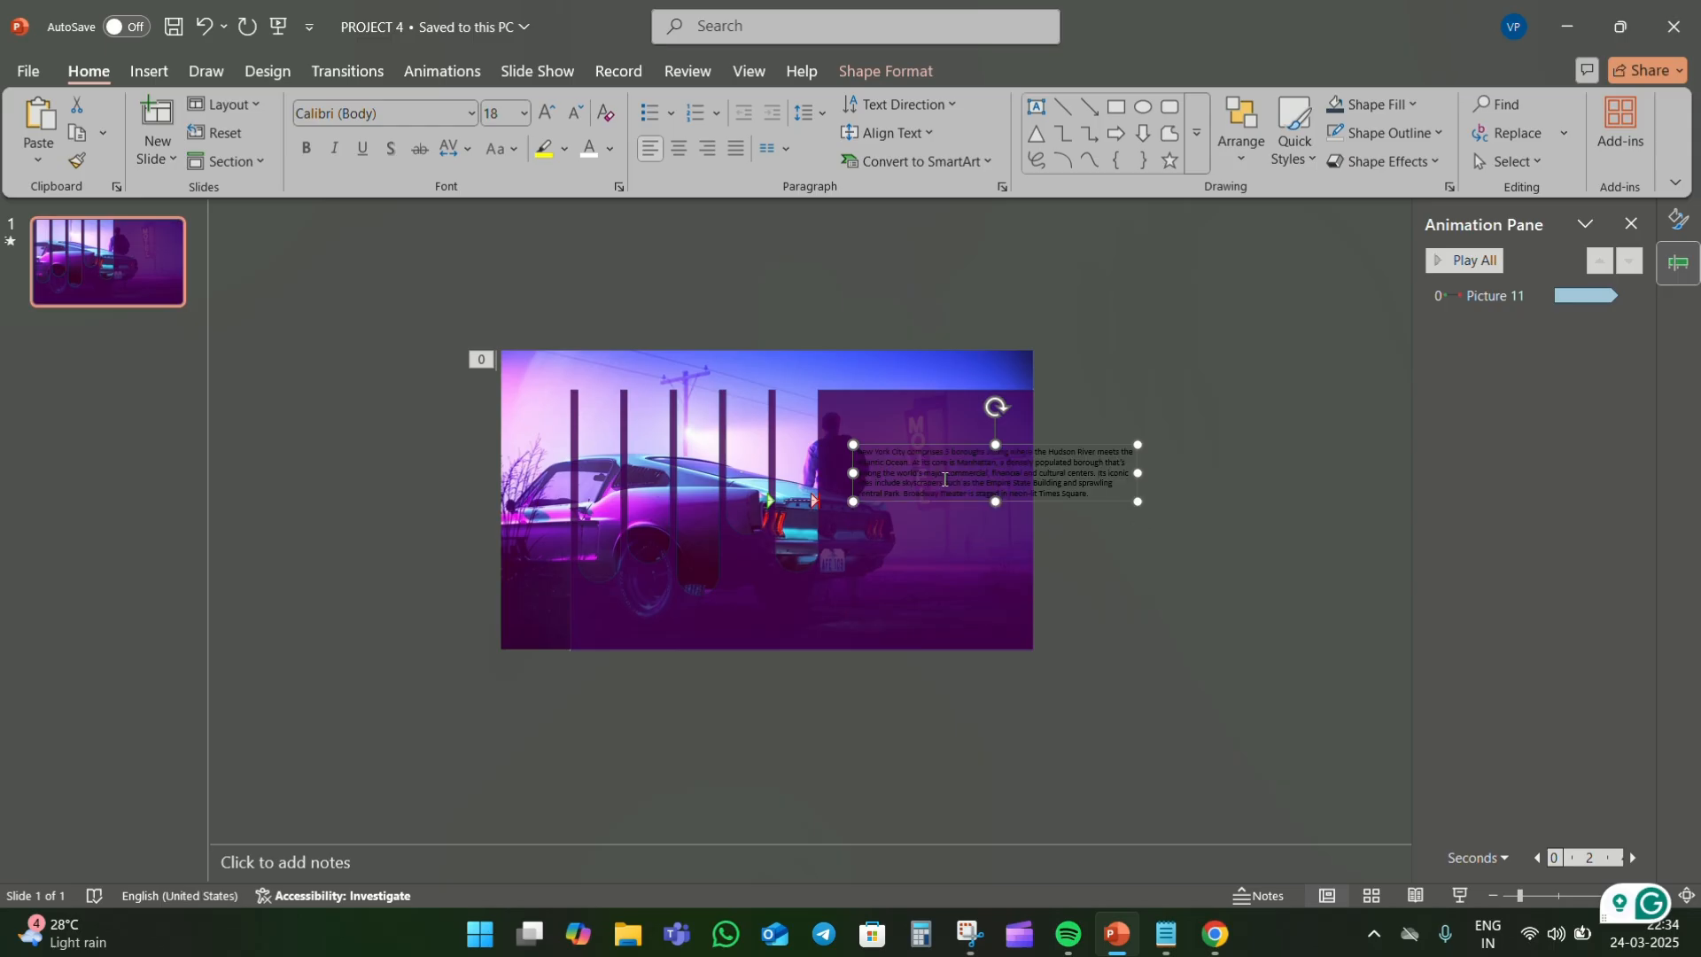
- Format the New York City paragraph as white, bold Aptos Display at size 20
{"action": "left_click_drag", "start_coordinate": [1102, 492], "coordinate": [856, 451]}
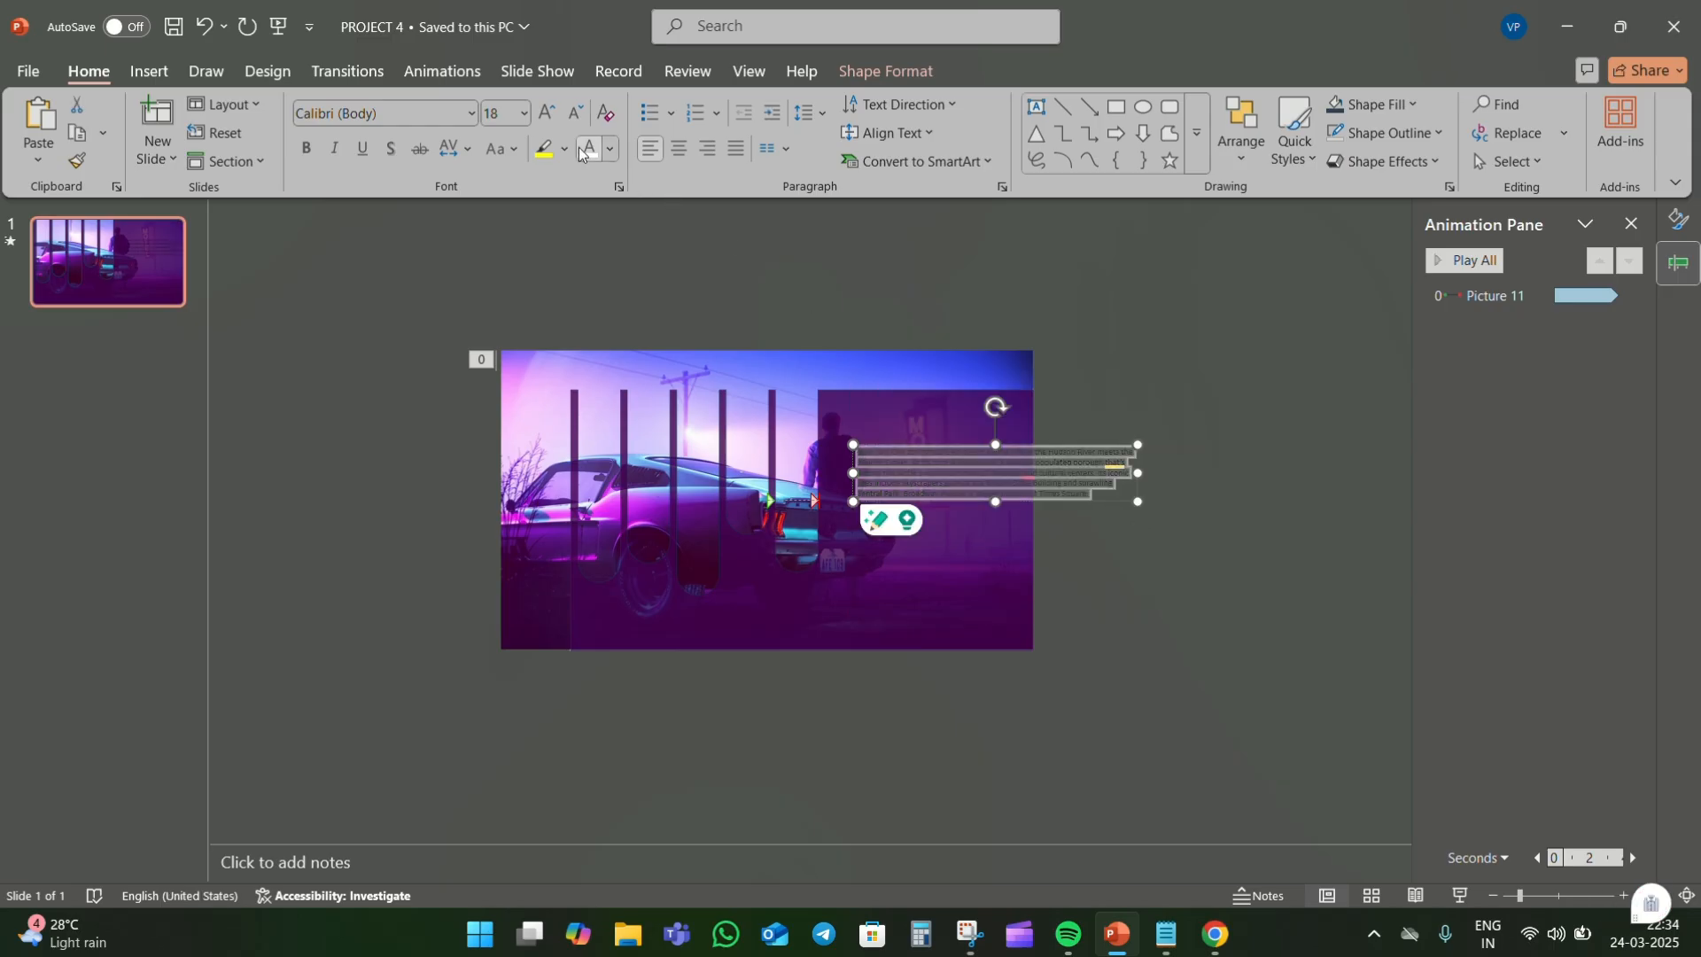
{"action": "left_click", "coordinate": [470, 113]}
{"action": "left_click", "coordinate": [439, 297]}
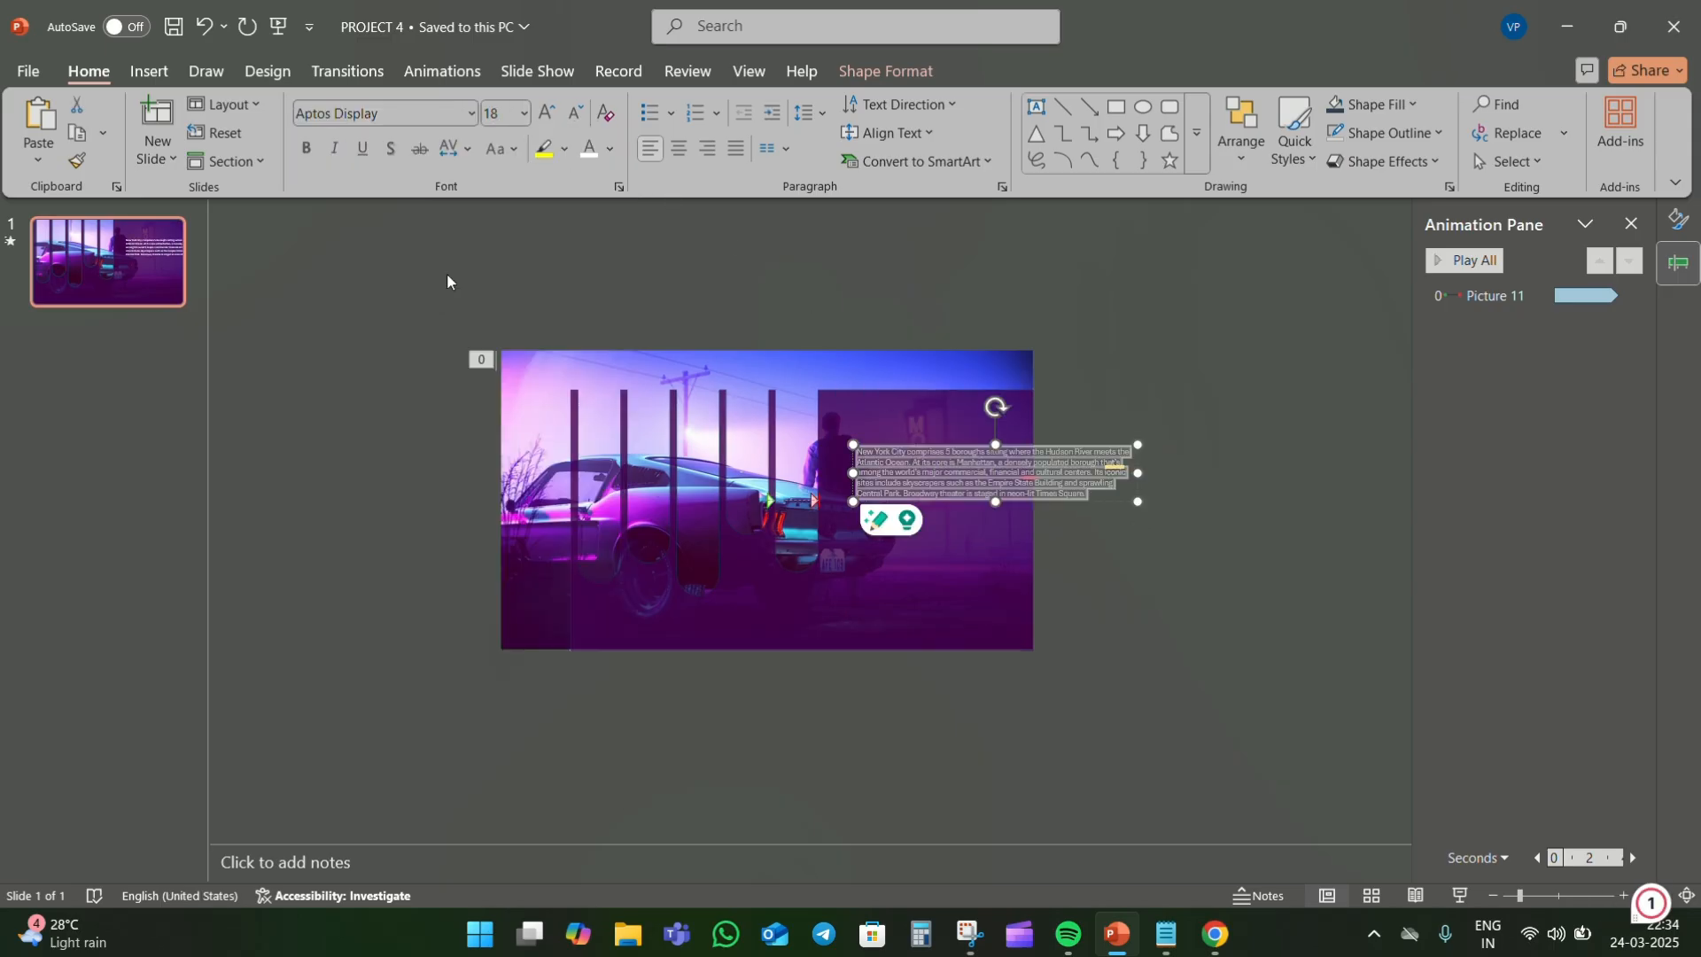
{"action": "left_click", "coordinate": [307, 152]}
{"action": "key", "text": "ctrl+shift+period"}
{"action": "key", "text": "ctrl+shift+period"}
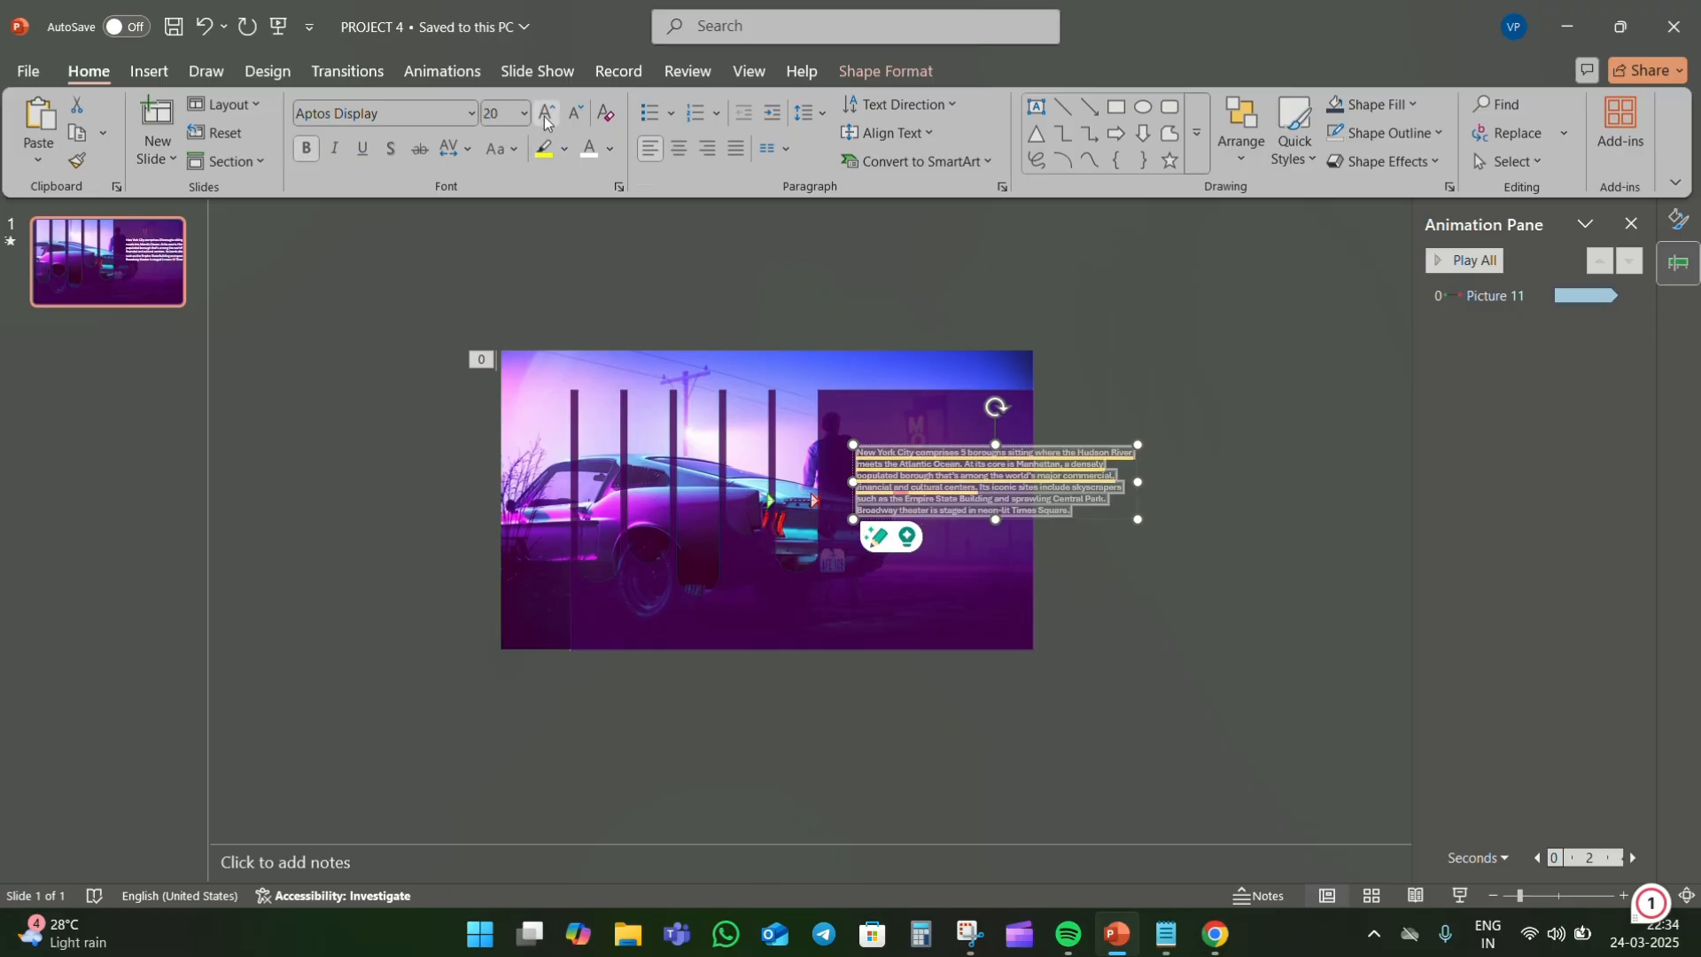
- Narrow the paragraph's text box to fit the solid purple area and move it down to leave room for a title
{"action": "left_click_drag", "start_coordinate": [1139, 547], "coordinate": [980, 602]}
{"action": "key", "text": "ctrl+shift+comma"}
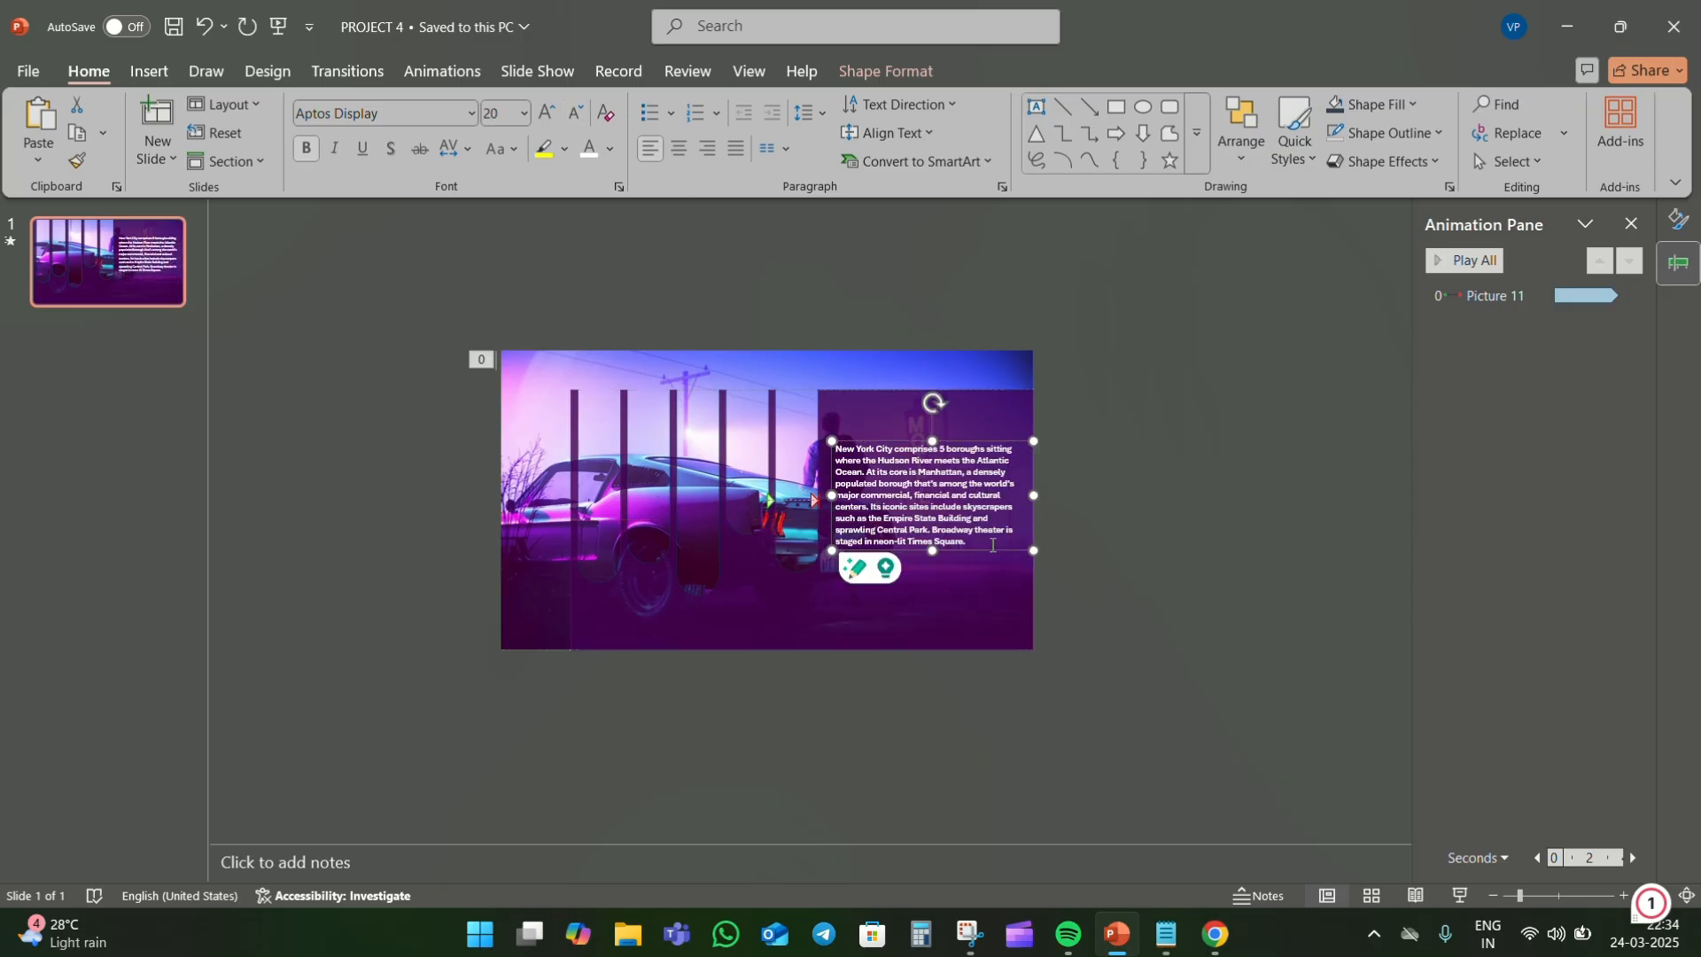
{"action": "left_click", "coordinate": [970, 539]}
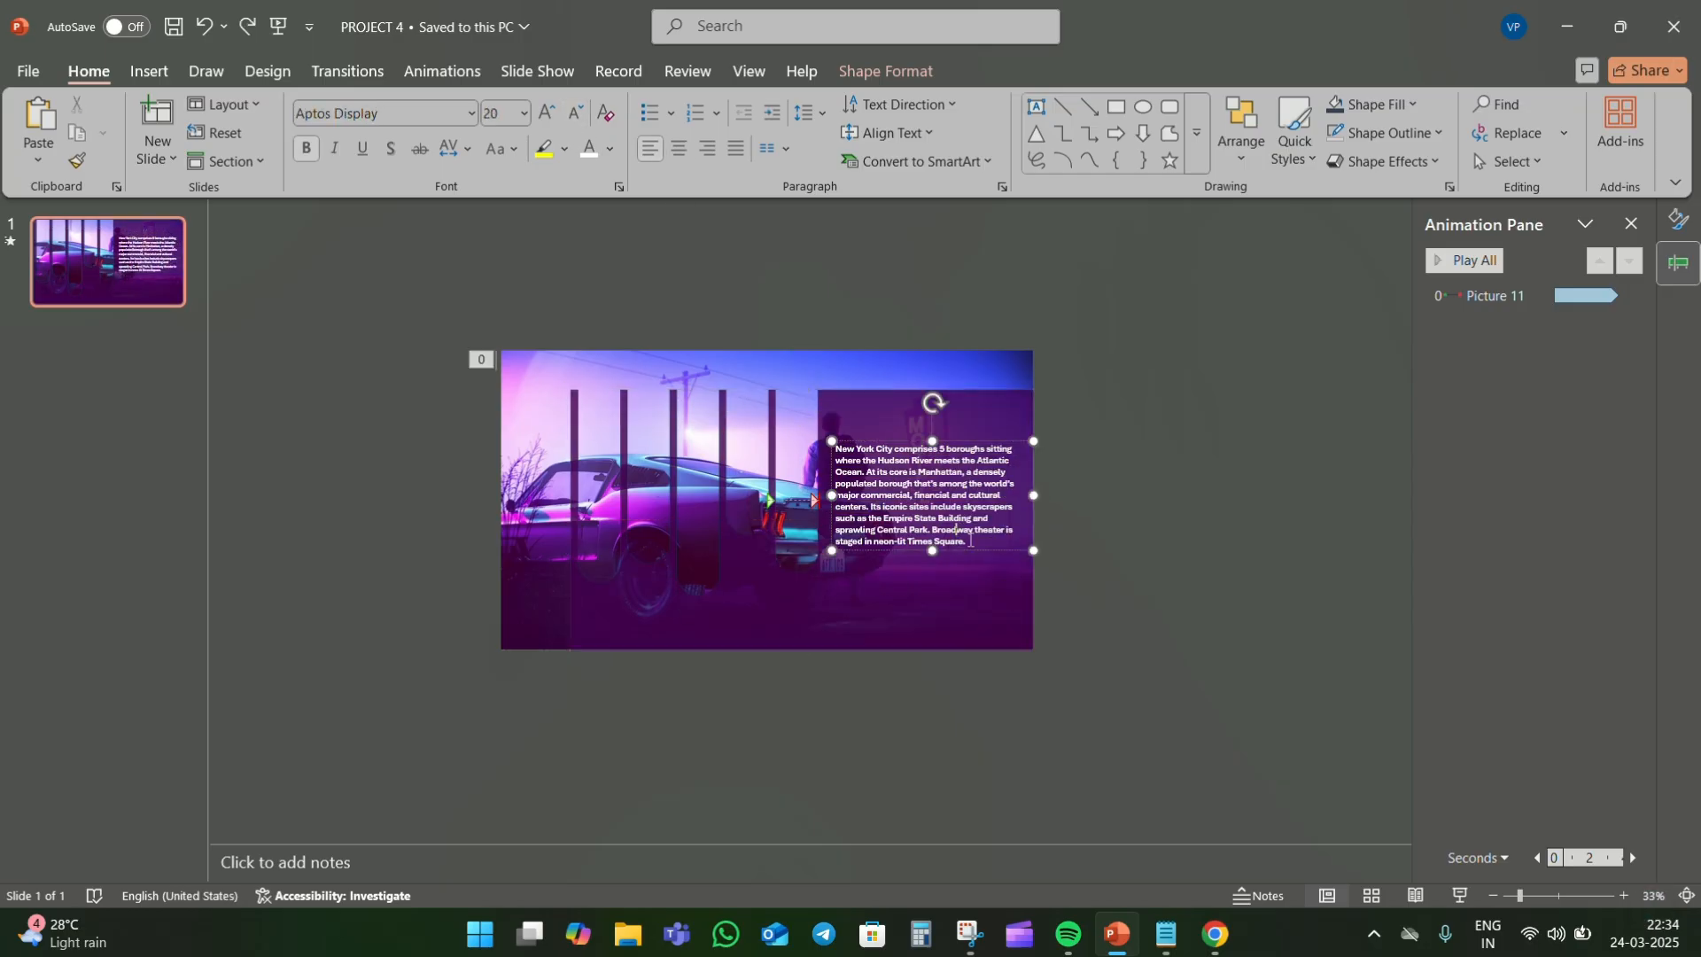
{"action": "left_click_drag", "start_coordinate": [971, 550], "coordinate": [972, 587]}
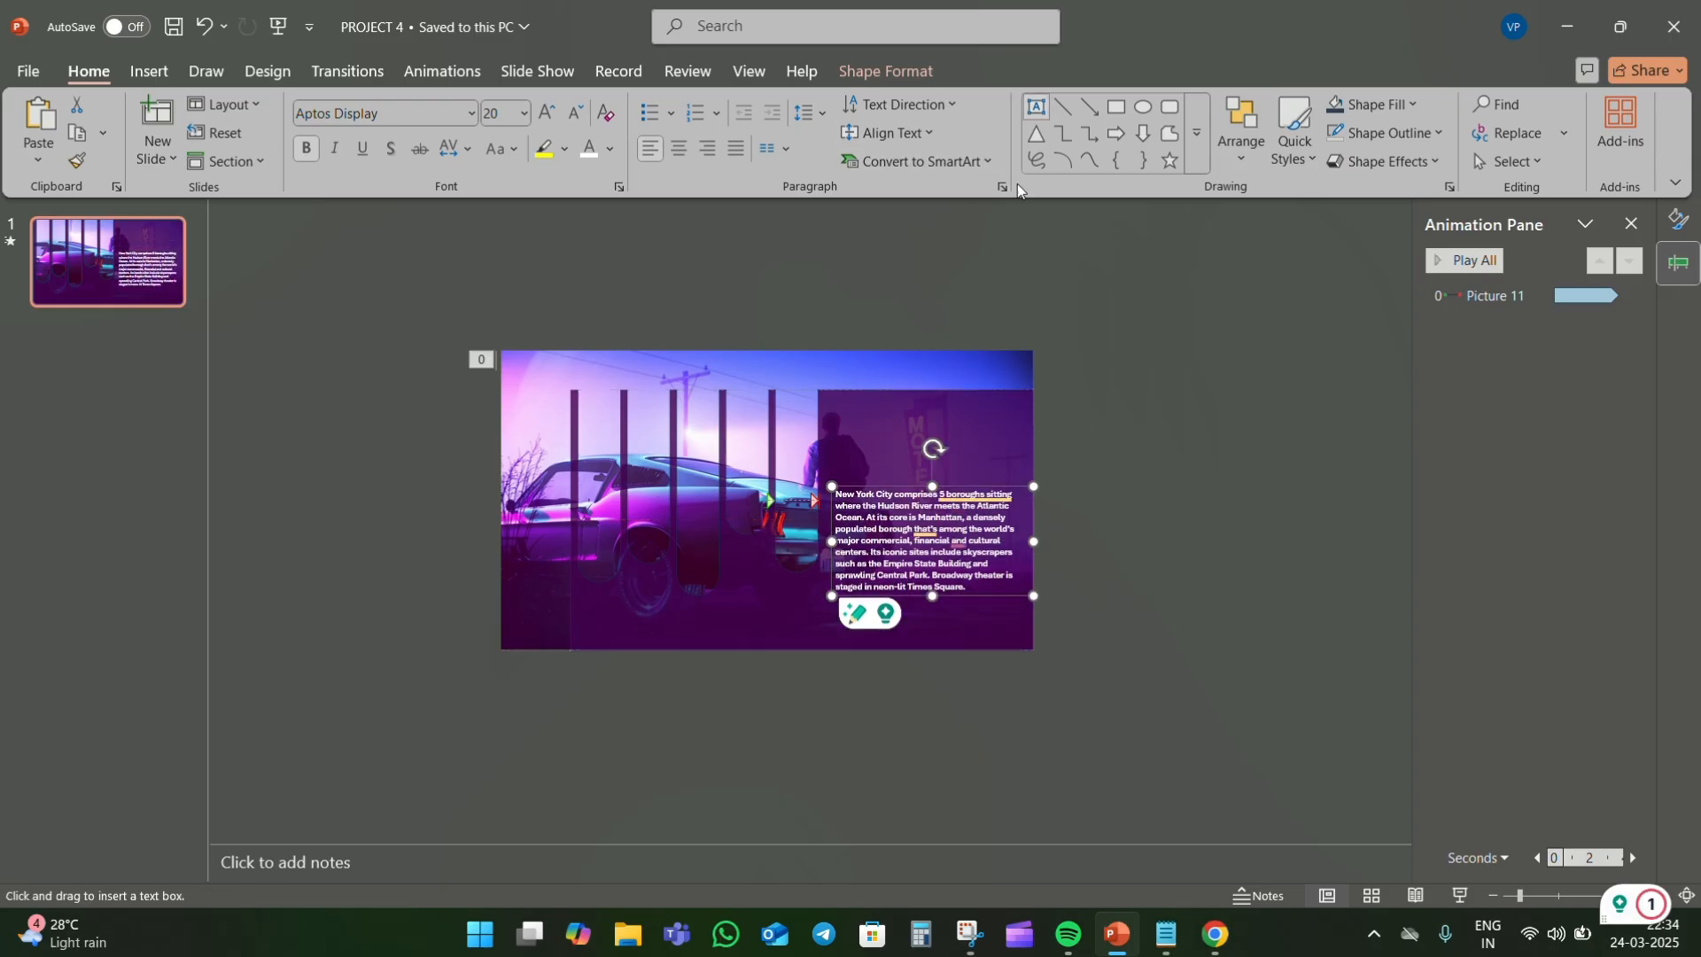
- Add the title NEW YORK above the paragraph in white Impact at size 80
{"action": "mouse_move", "coordinate": [855, 406]}
{"action": "left_mouse_down"}
{"action": "mouse_move", "coordinate": [1064, 471]}
{"action": "mouse_move", "coordinate": [1043, 420]}
{"action": "left_mouse_up"}
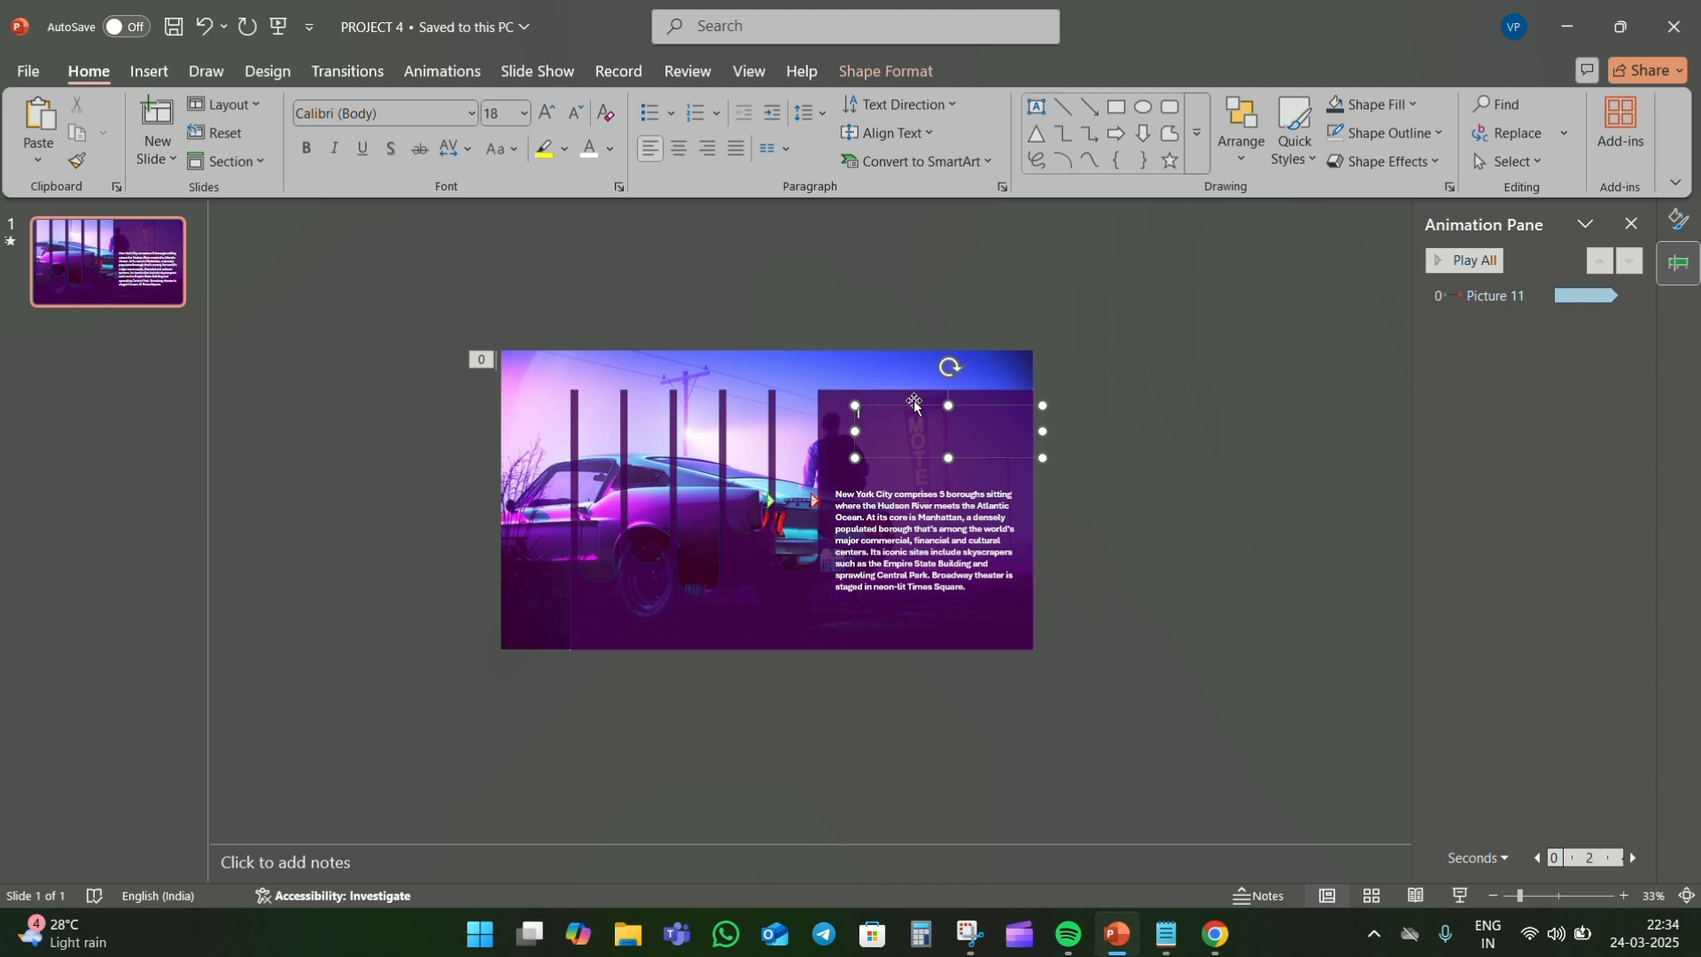
{"action": "key", "text": "ctrl+a"}
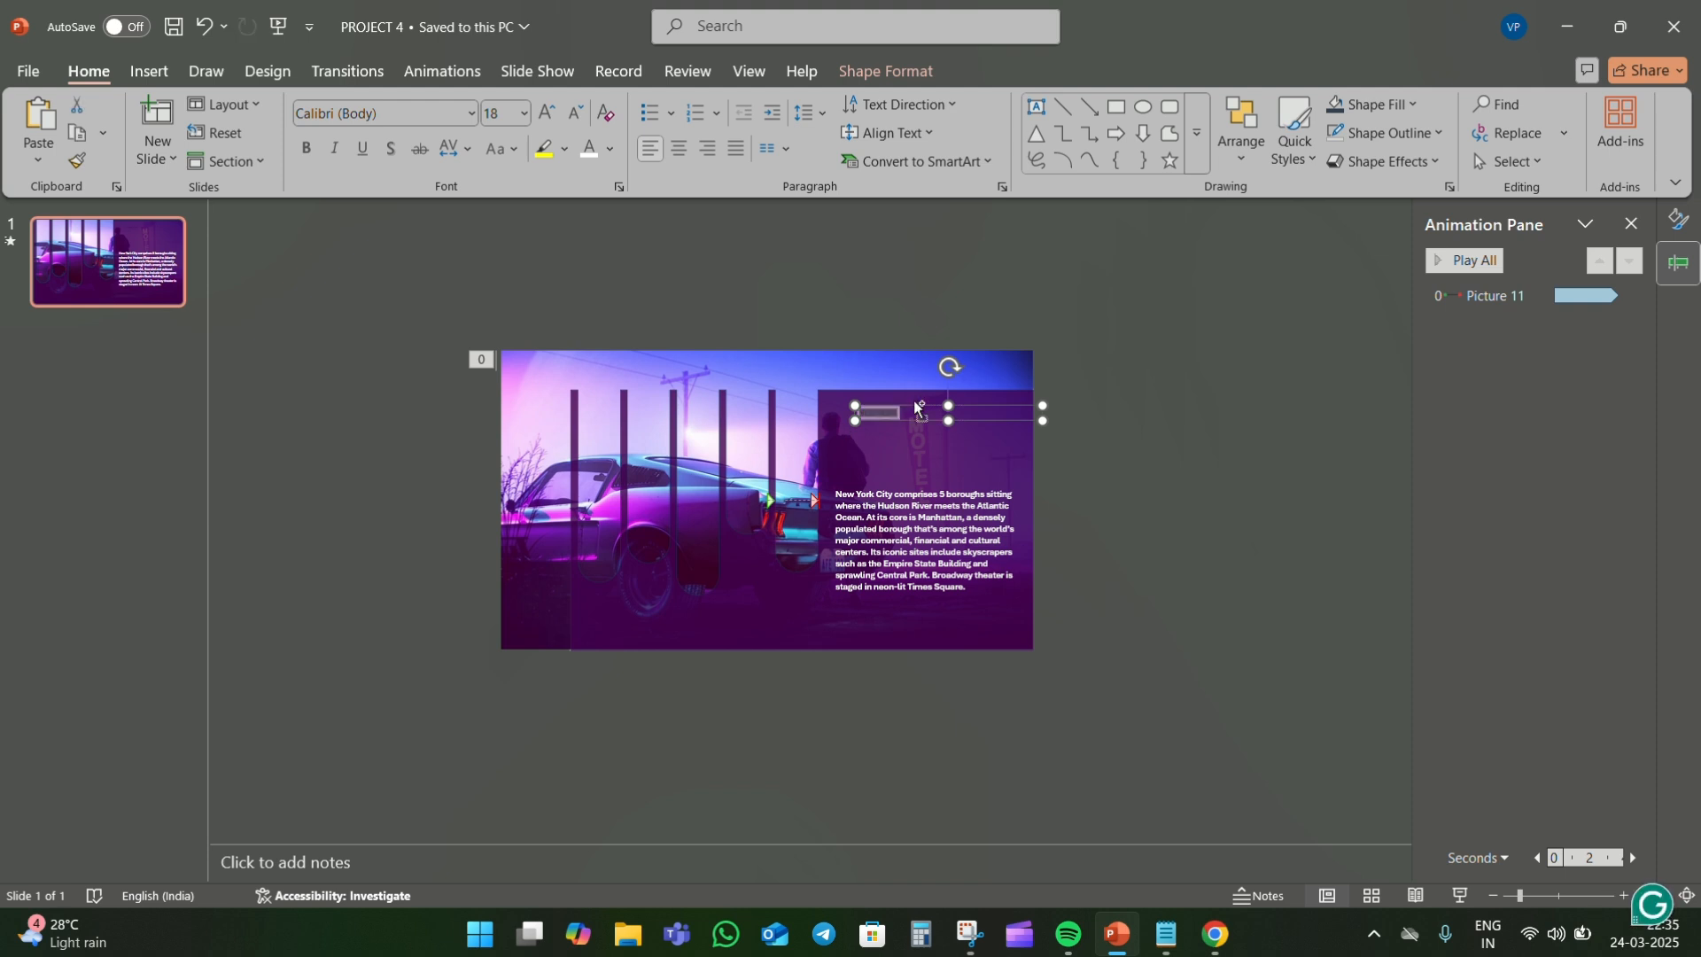
{"action": "left_click", "coordinate": [471, 114]}
{"action": "left_click", "coordinate": [399, 308]}
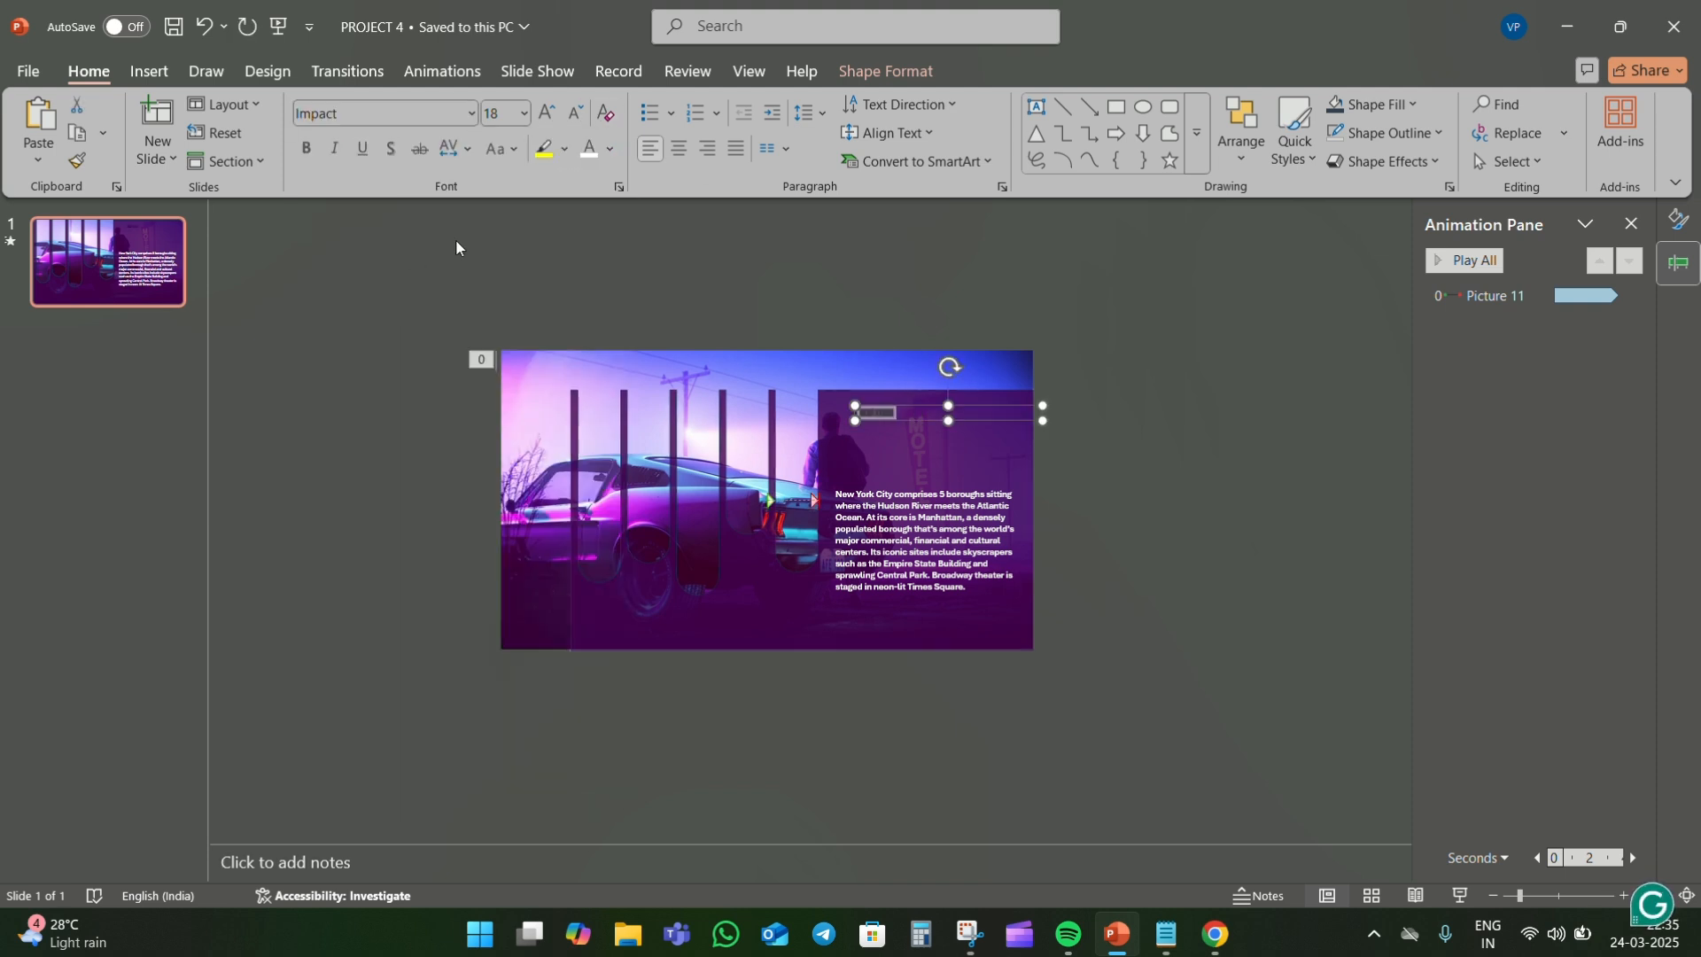
{"action": "left_click", "coordinate": [548, 115]}
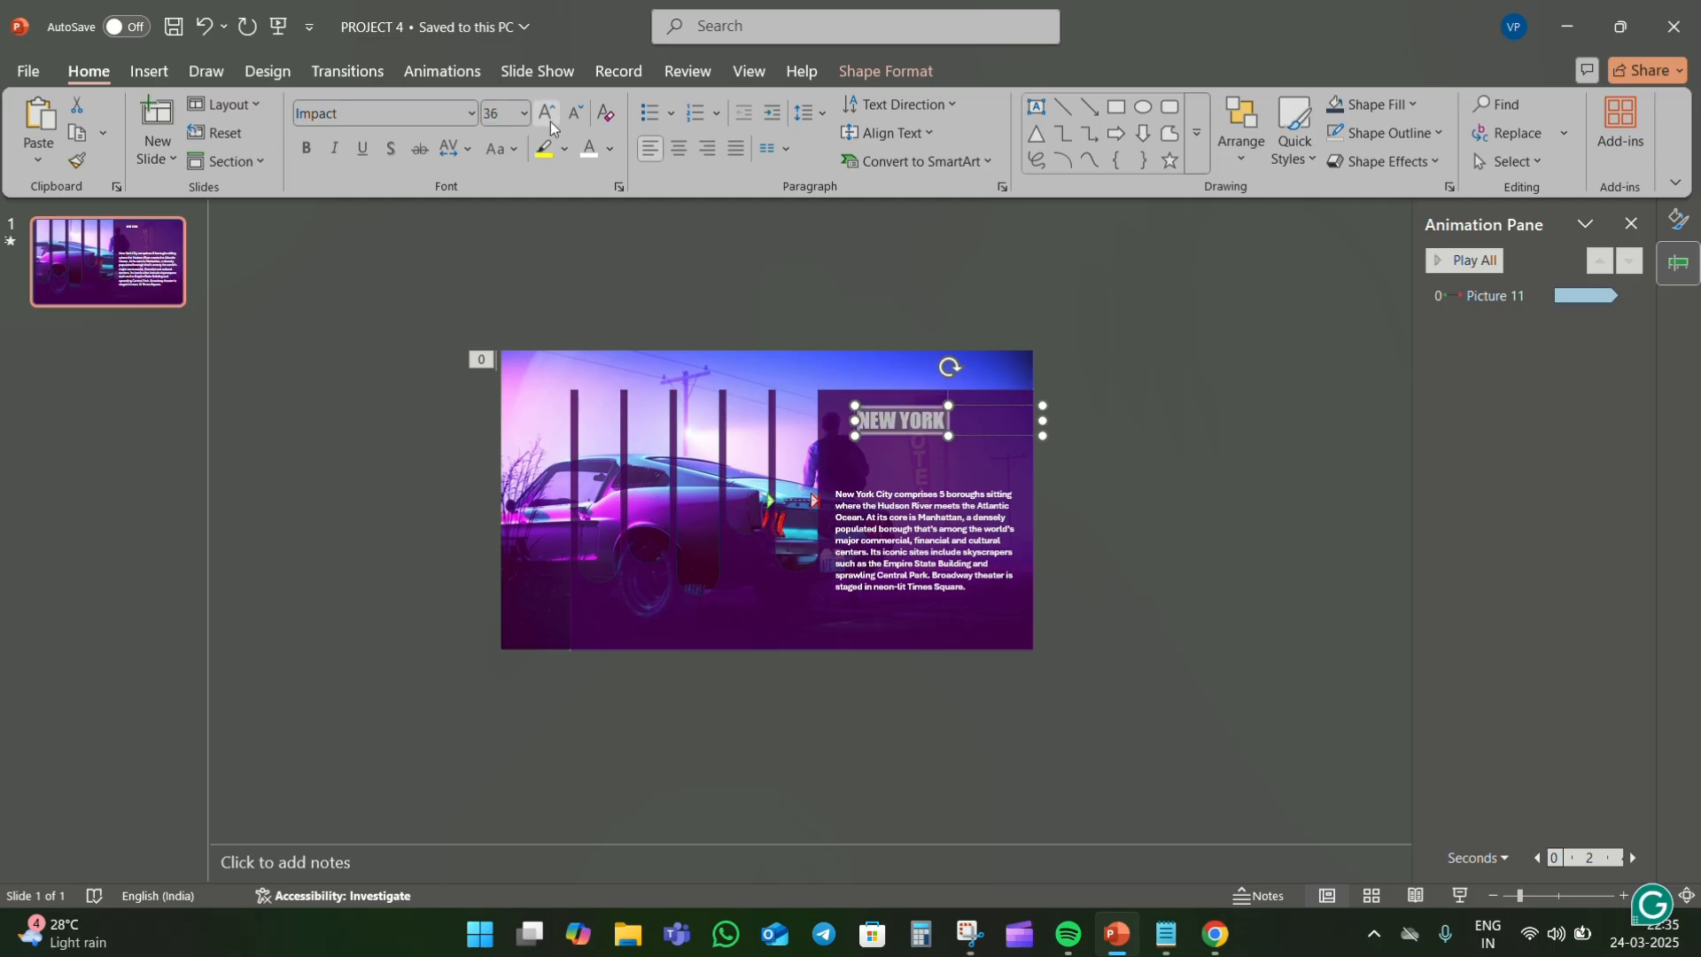
{"action": "left_click", "coordinate": [549, 115]}
{"action": "left_click", "coordinate": [548, 115]}
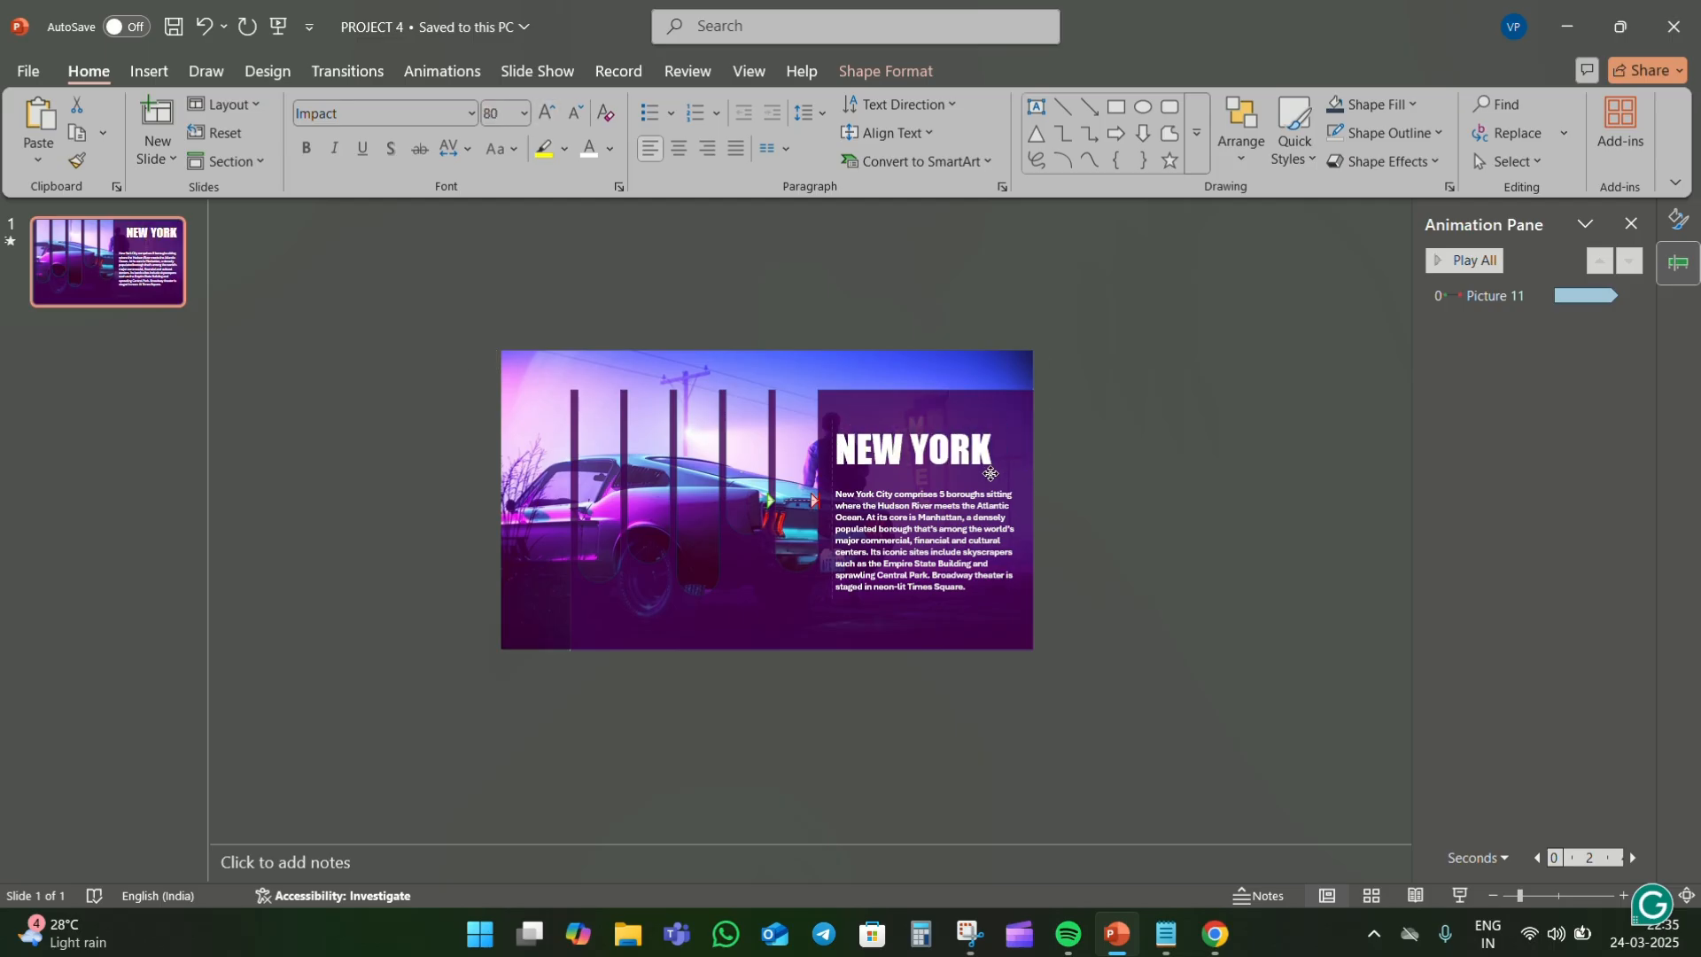